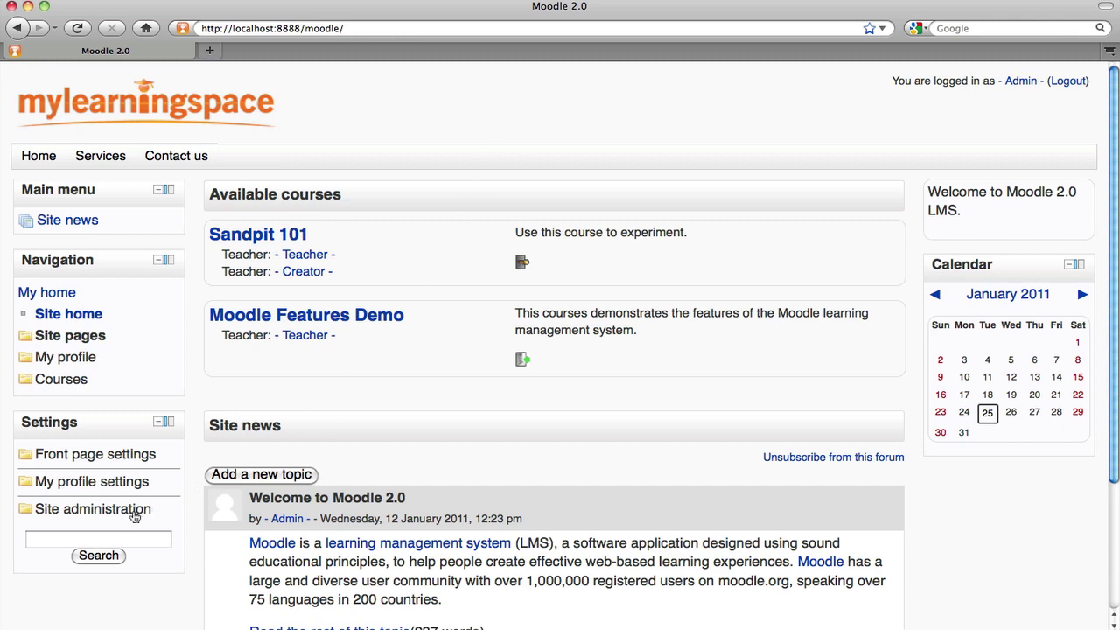
- Open the Language packs page in the site's administration settings
{"action": "left_click", "coordinate": [134, 516]}
{"action": "scroll", "coordinate": [137, 517], "scroll_direction": "down", "scroll_amount": 3}
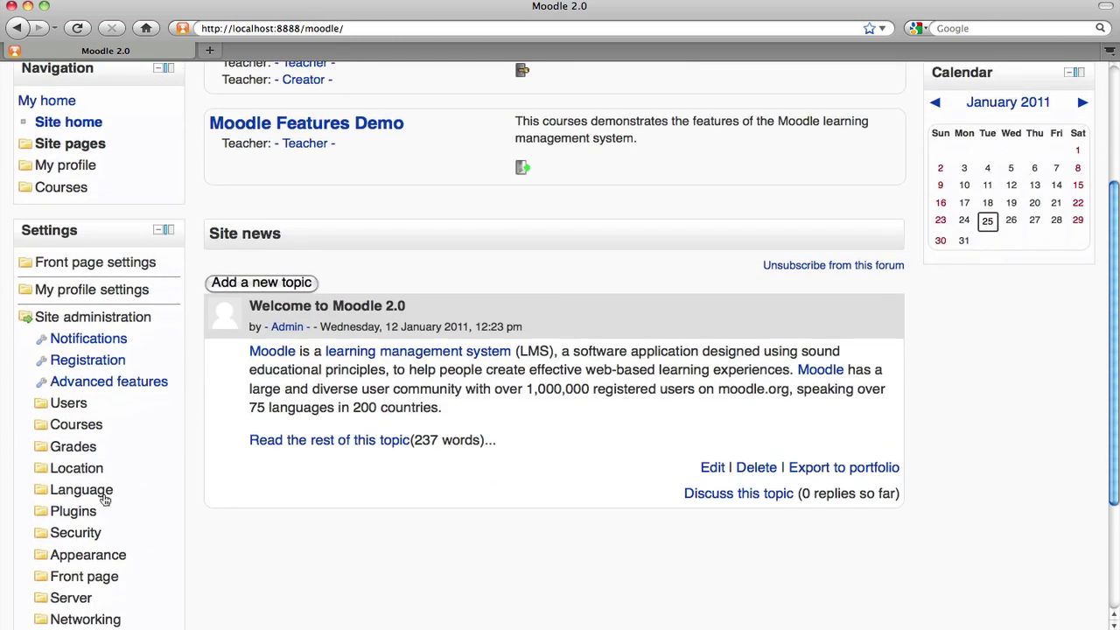
{"action": "left_click", "coordinate": [104, 497]}
{"action": "left_click", "coordinate": [151, 553]}
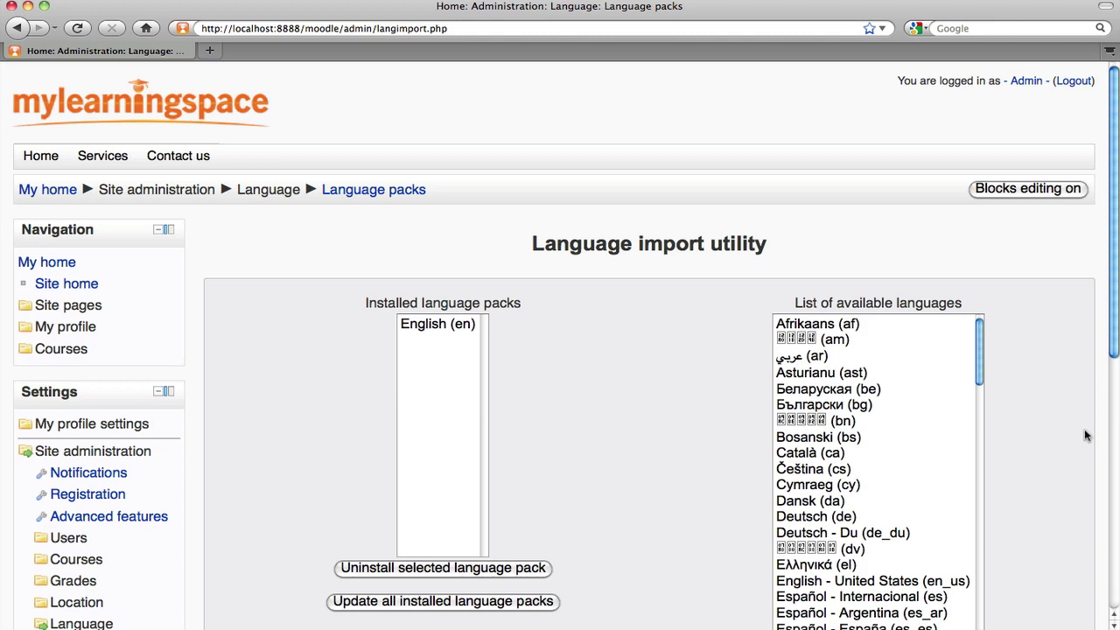
- Install the Deutsch (de) language pack from the available languages
{"action": "scroll", "coordinate": [1085, 435], "scroll_direction": "down", "scroll_amount": 2}
{"action": "scroll", "coordinate": [1085, 435], "scroll_direction": "down", "scroll_amount": 2}
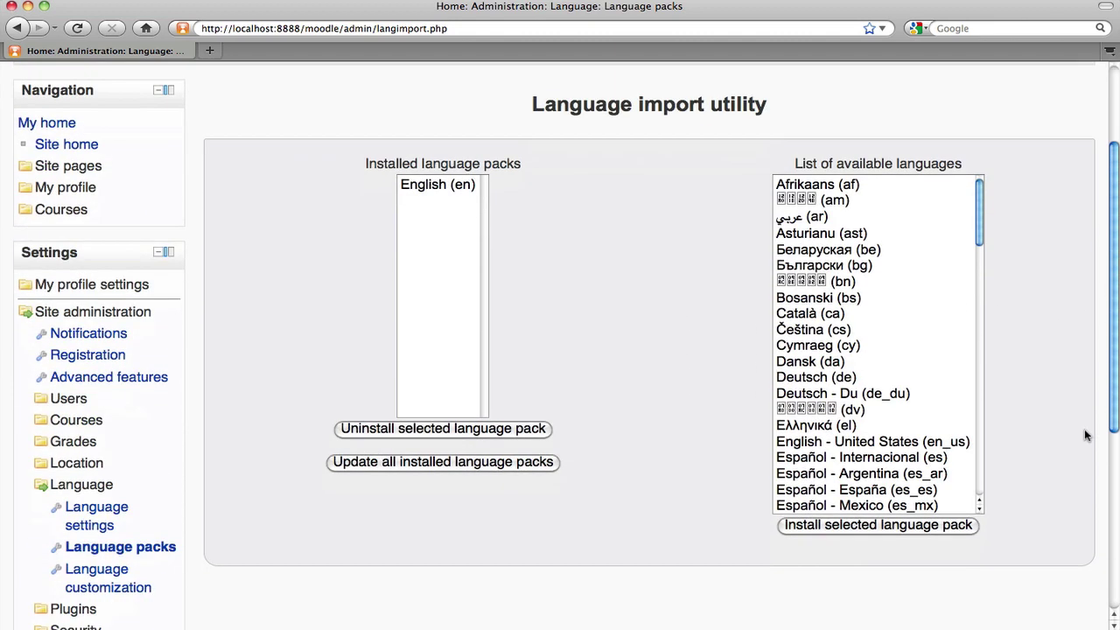
{"action": "left_click", "coordinate": [837, 380]}
{"action": "left_click", "coordinate": [902, 527]}
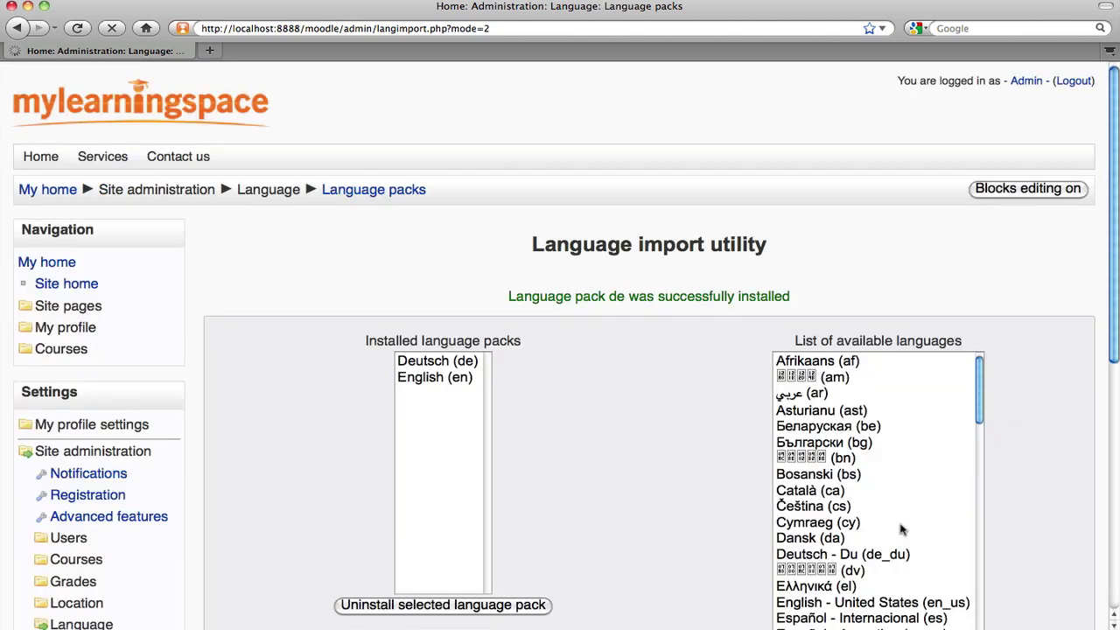
- Install the Português - Portugal (pt) language pack from the available languages
{"action": "scroll", "coordinate": [886, 439], "scroll_direction": "down", "scroll_amount": 15}
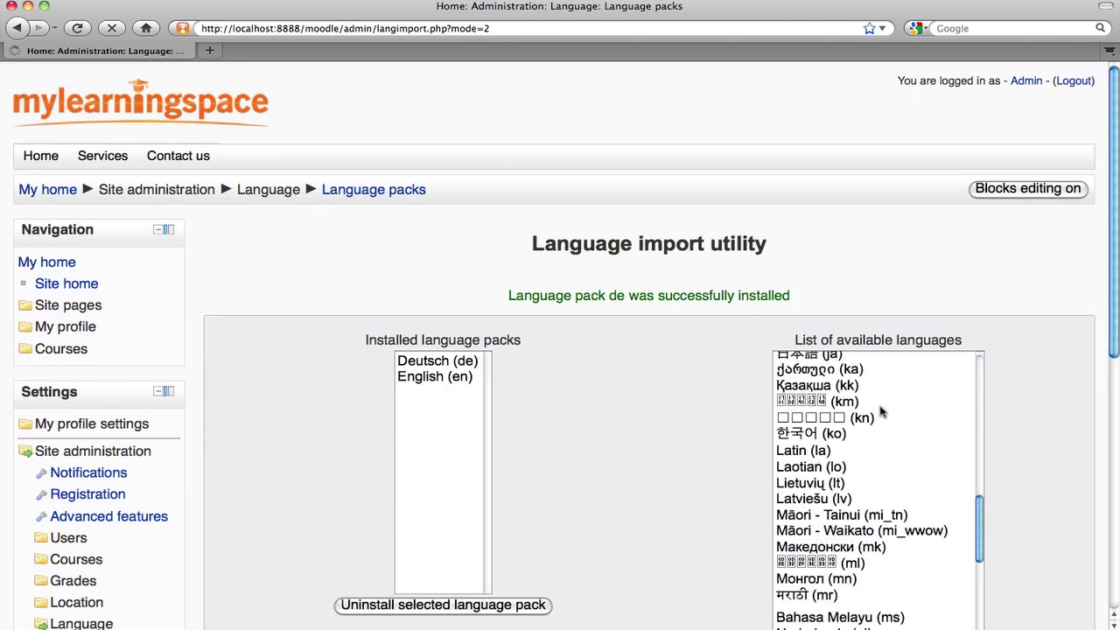
{"action": "scroll", "coordinate": [882, 411], "scroll_direction": "down", "scroll_amount": 5}
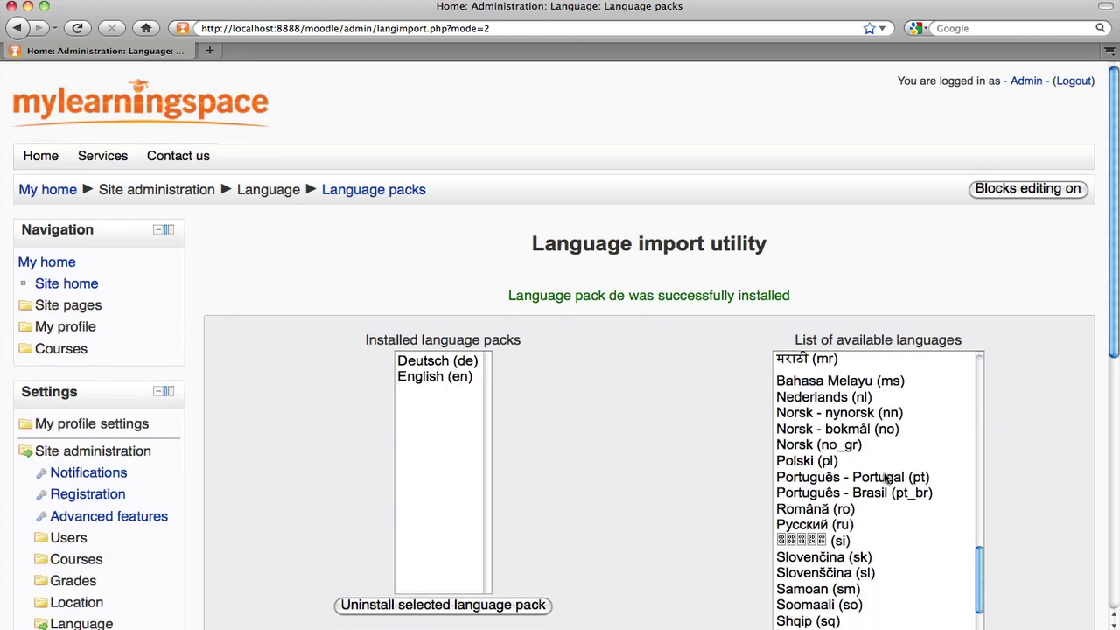
{"action": "left_click", "coordinate": [861, 481]}
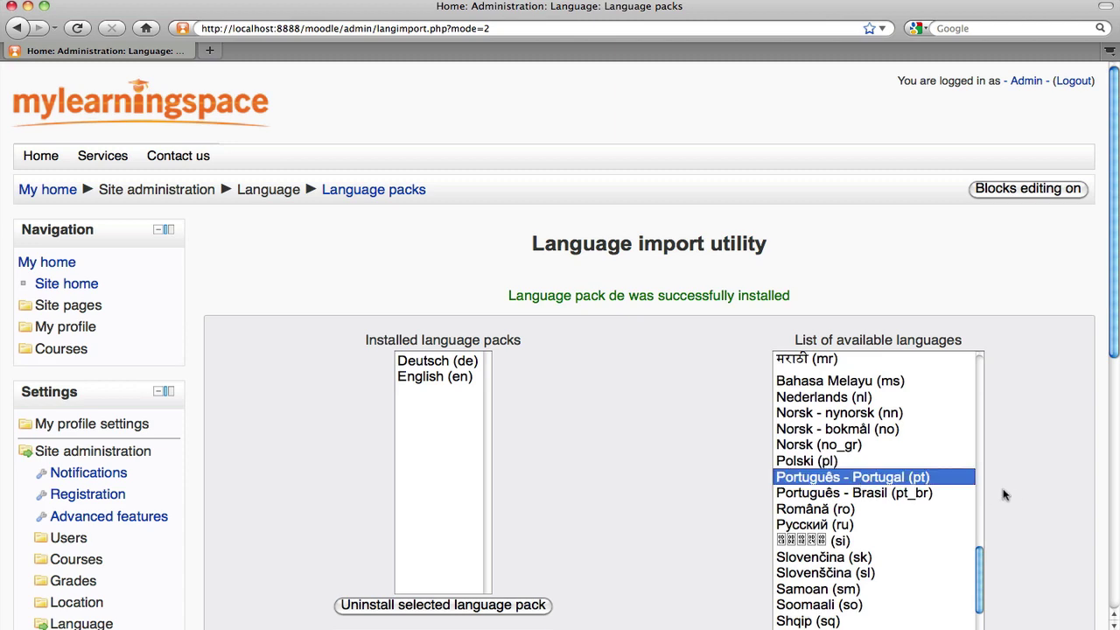
{"action": "scroll", "coordinate": [1019, 498], "scroll_direction": "down", "scroll_amount": 8}
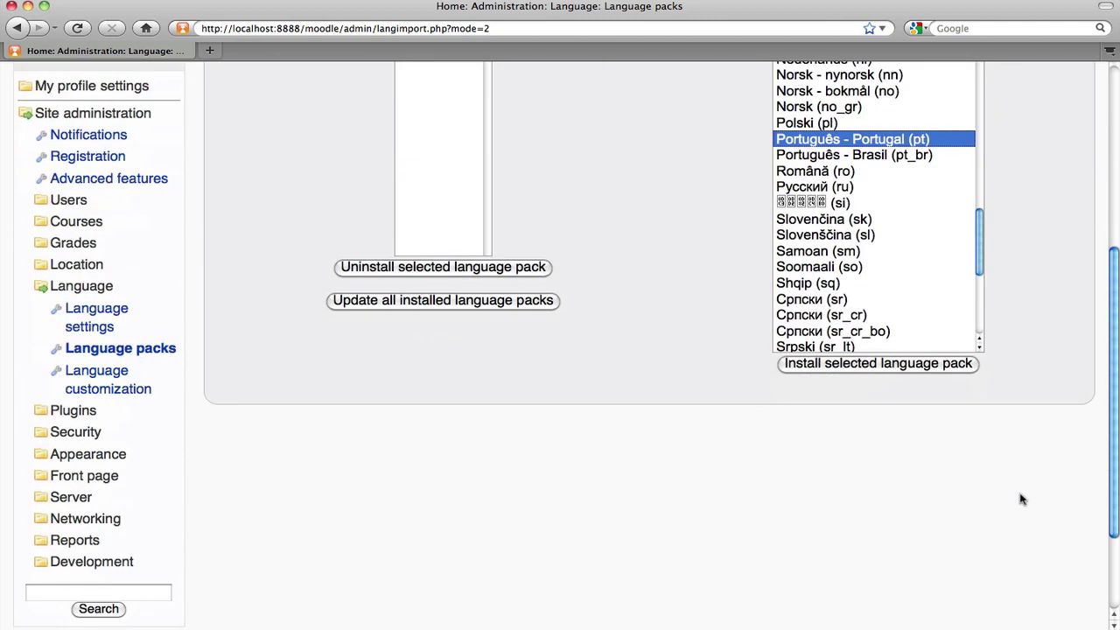
{"action": "left_click", "coordinate": [890, 370]}
{"action": "scroll", "coordinate": [1039, 335], "scroll_direction": "up", "scroll_amount": 2}
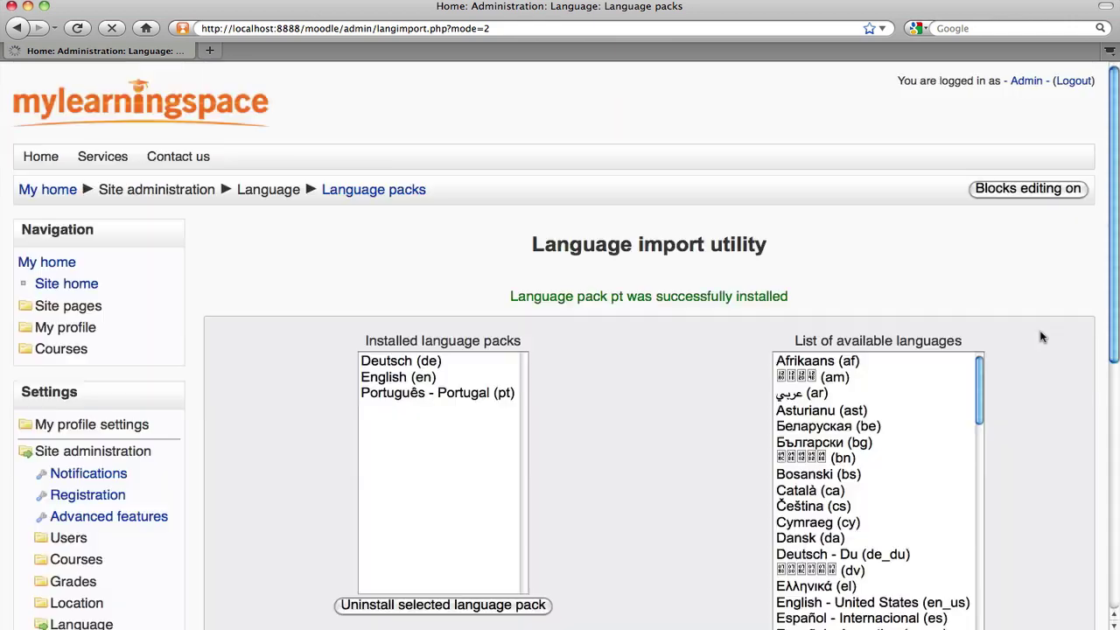
- Install the Japanese 日本語 (ja) language pack from the available languages
{"action": "scroll", "coordinate": [1042, 337], "scroll_direction": "down", "scroll_amount": 1}
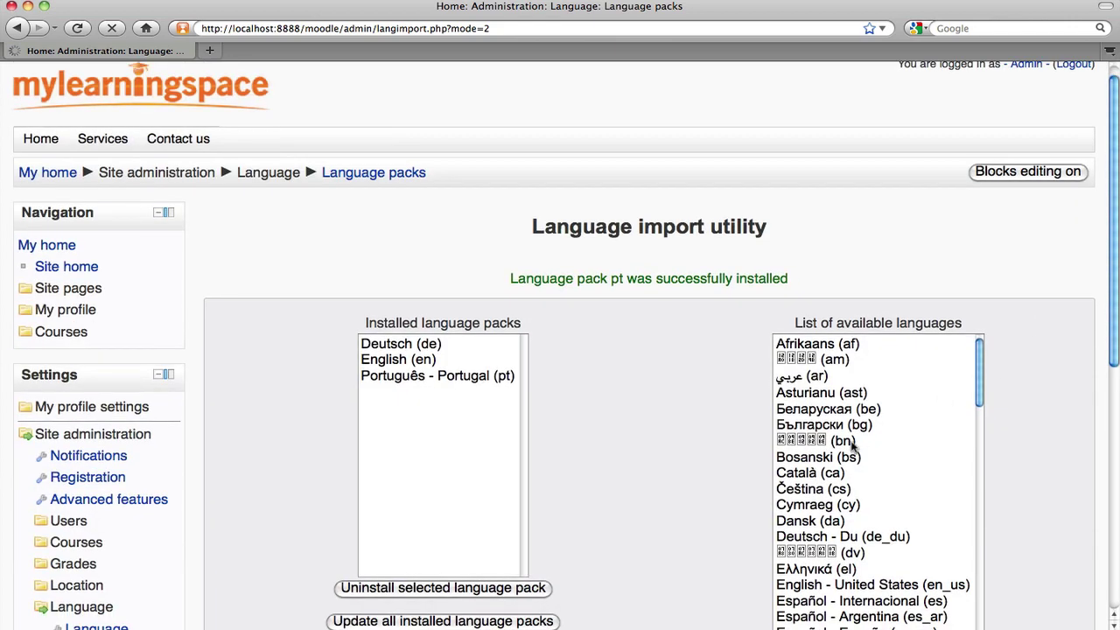
{"action": "scroll", "coordinate": [847, 444], "scroll_direction": "down", "scroll_amount": 5}
{"action": "scroll", "coordinate": [838, 448], "scroll_direction": "down", "scroll_amount": 3}
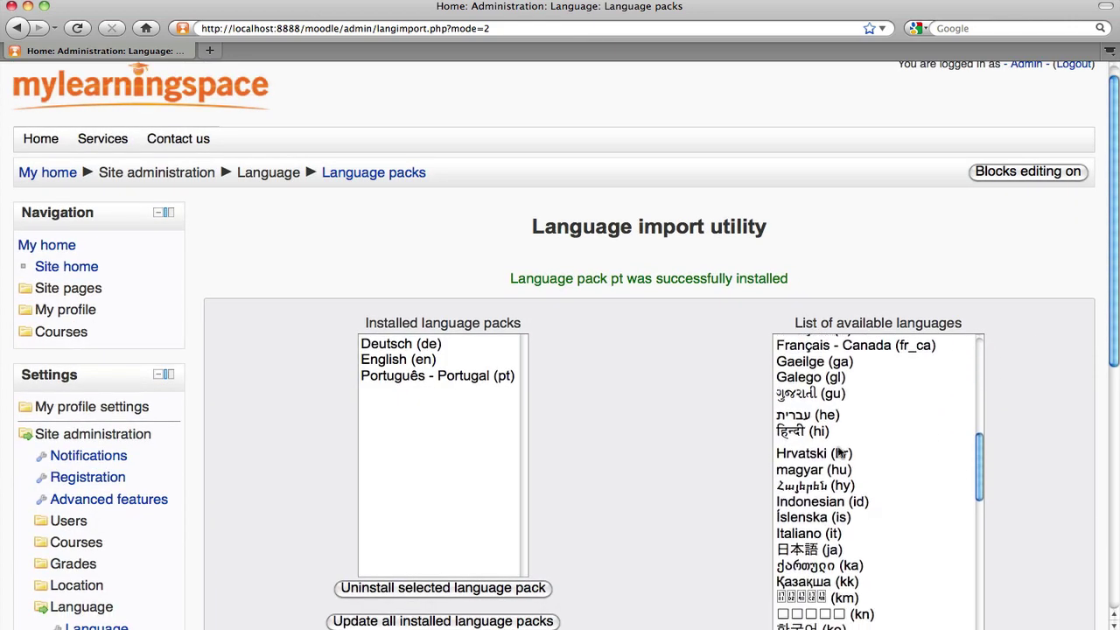
{"action": "left_click", "coordinate": [828, 495]}
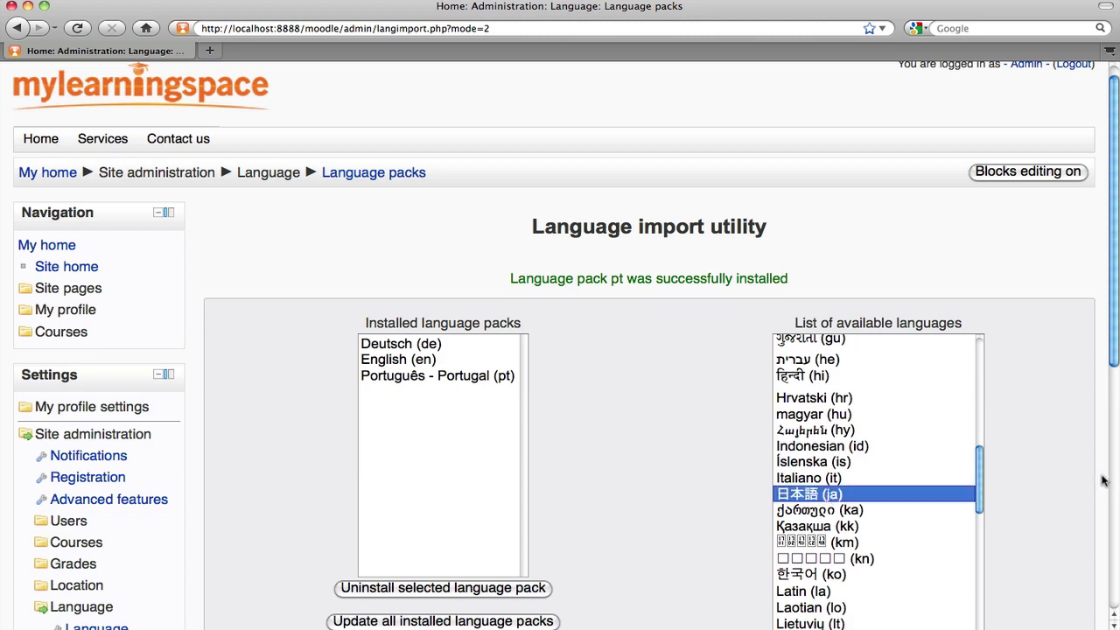
{"action": "scroll", "coordinate": [1061, 483], "scroll_direction": "down", "scroll_amount": 4}
{"action": "scroll", "coordinate": [1060, 483], "scroll_direction": "down", "scroll_amount": 1}
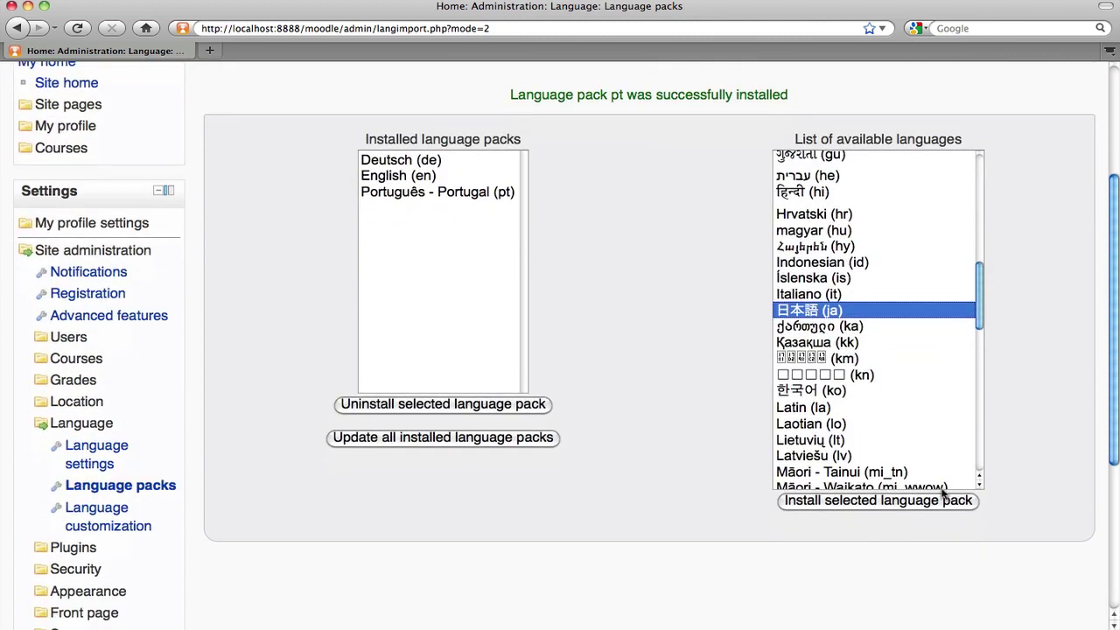
{"action": "left_click", "coordinate": [872, 500]}
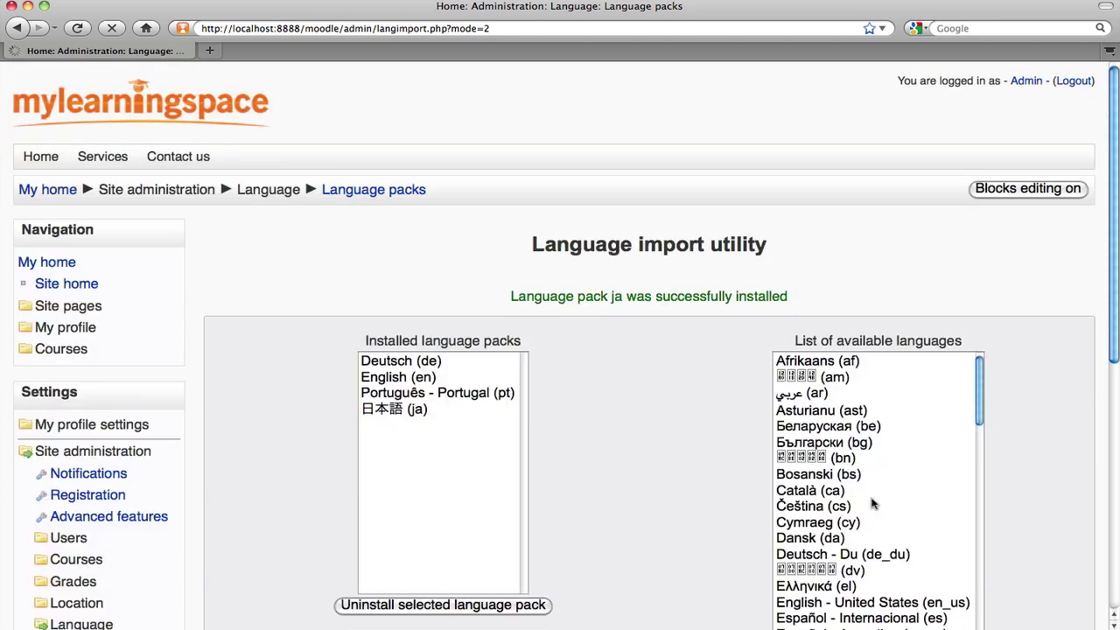
- Open the site's Language settings and review the autodetect, default language, language menu, caching, locale and Excel encoding options
{"action": "scroll", "coordinate": [193, 437], "scroll_direction": "down", "scroll_amount": 5}
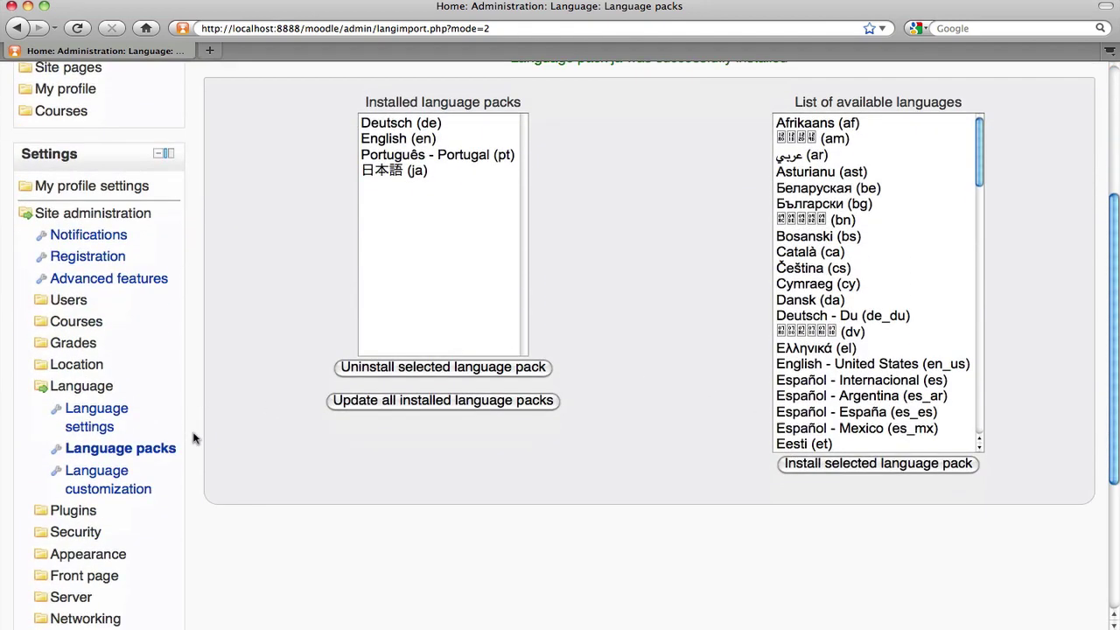
{"action": "left_click", "coordinate": [94, 426]}
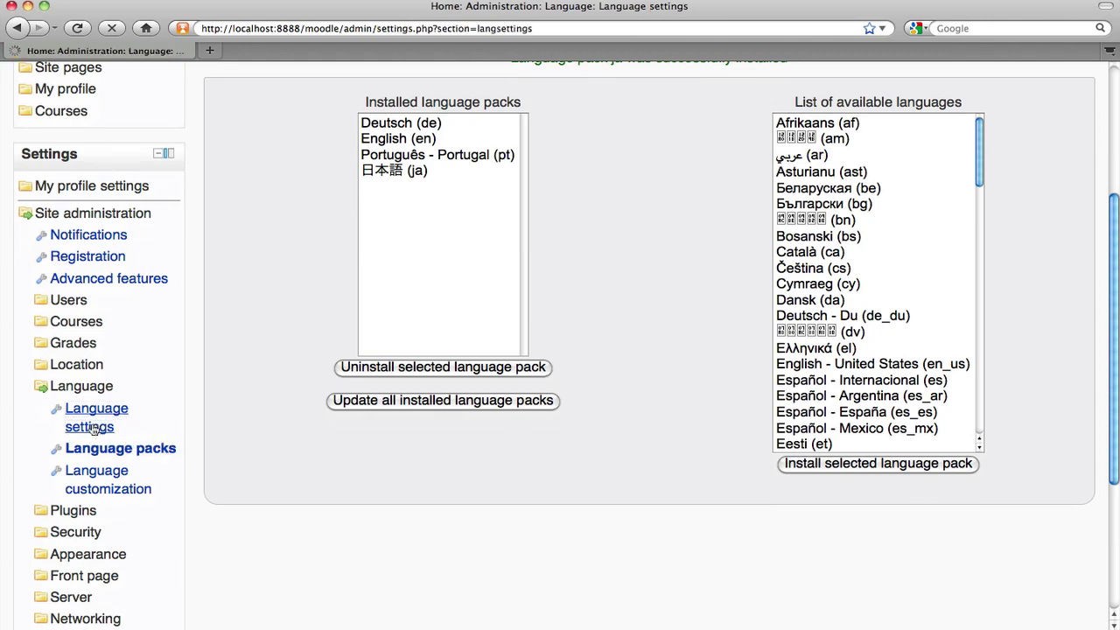
{"action": "scroll", "coordinate": [575, 387], "scroll_direction": "down", "scroll_amount": 3}
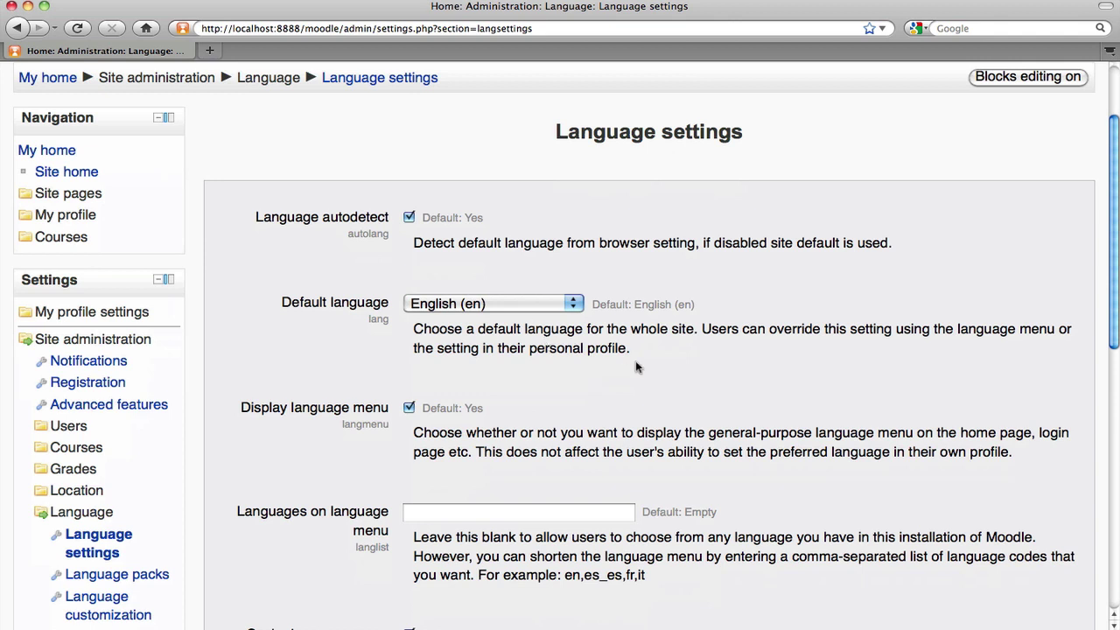
{"action": "scroll", "coordinate": [635, 366], "scroll_direction": "down", "scroll_amount": 3}
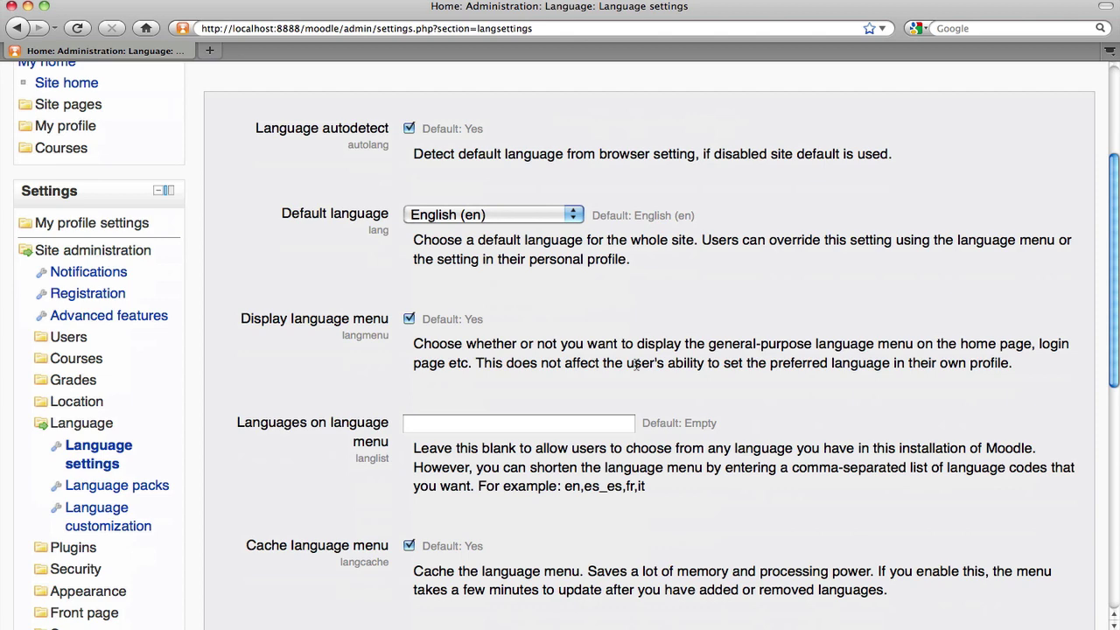
{"action": "scroll", "coordinate": [636, 366], "scroll_direction": "down", "scroll_amount": 1}
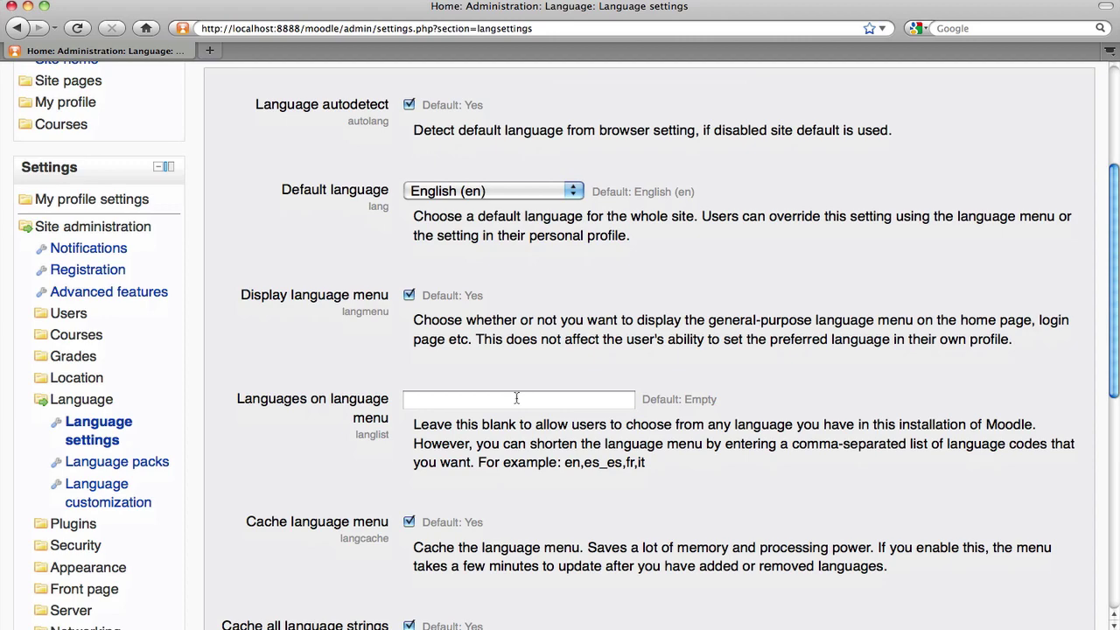
{"action": "scroll", "coordinate": [517, 399], "scroll_direction": "down", "scroll_amount": 10}
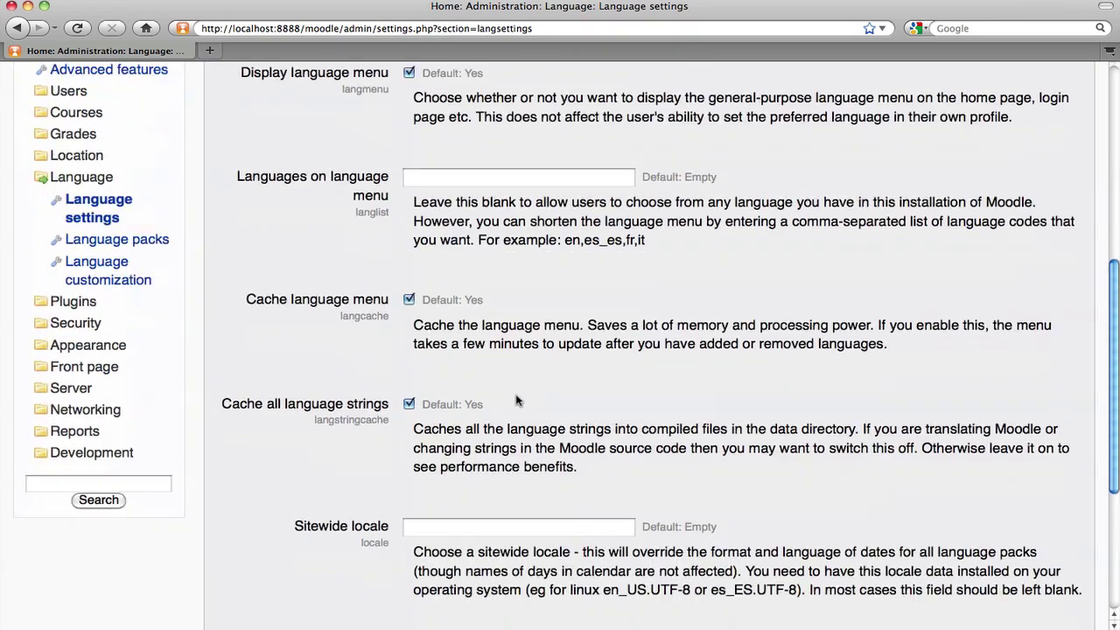
{"action": "scroll", "coordinate": [517, 399], "scroll_direction": "down", "scroll_amount": 2}
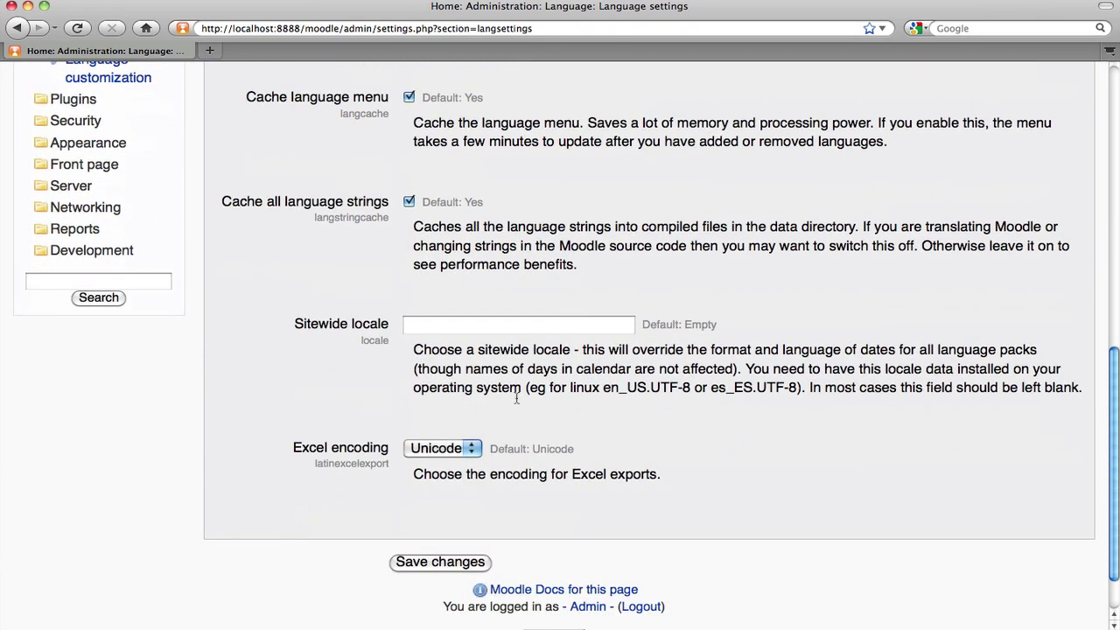
- Return to the site home page and switch its display language to Deutsch (de)
{"action": "scroll", "coordinate": [516, 398], "scroll_direction": "up", "scroll_amount": 19}
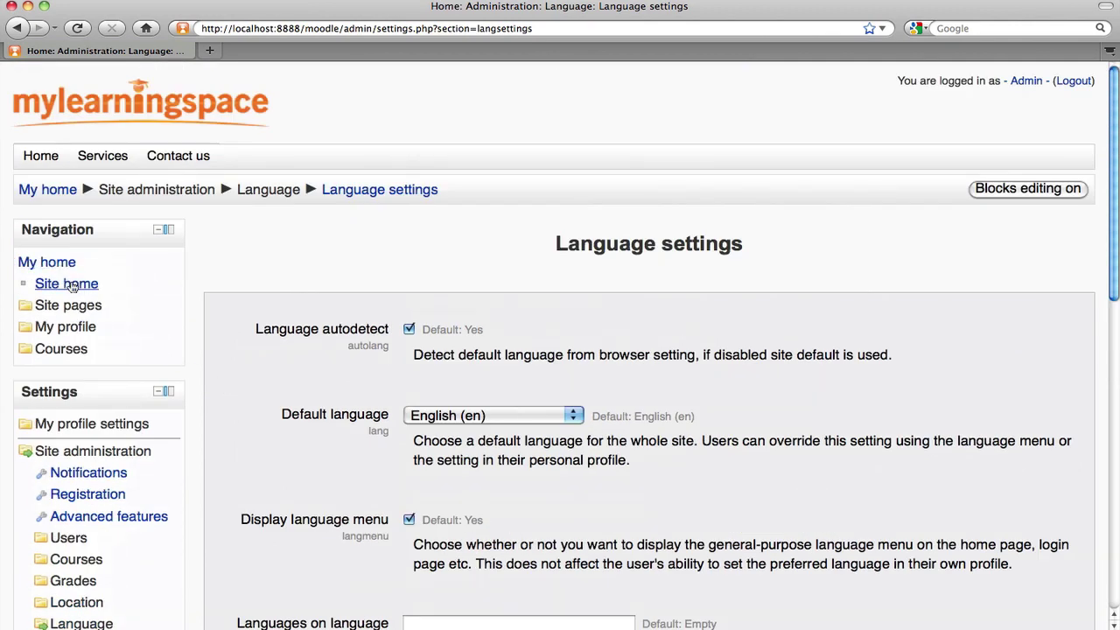
{"action": "left_click", "coordinate": [70, 285]}
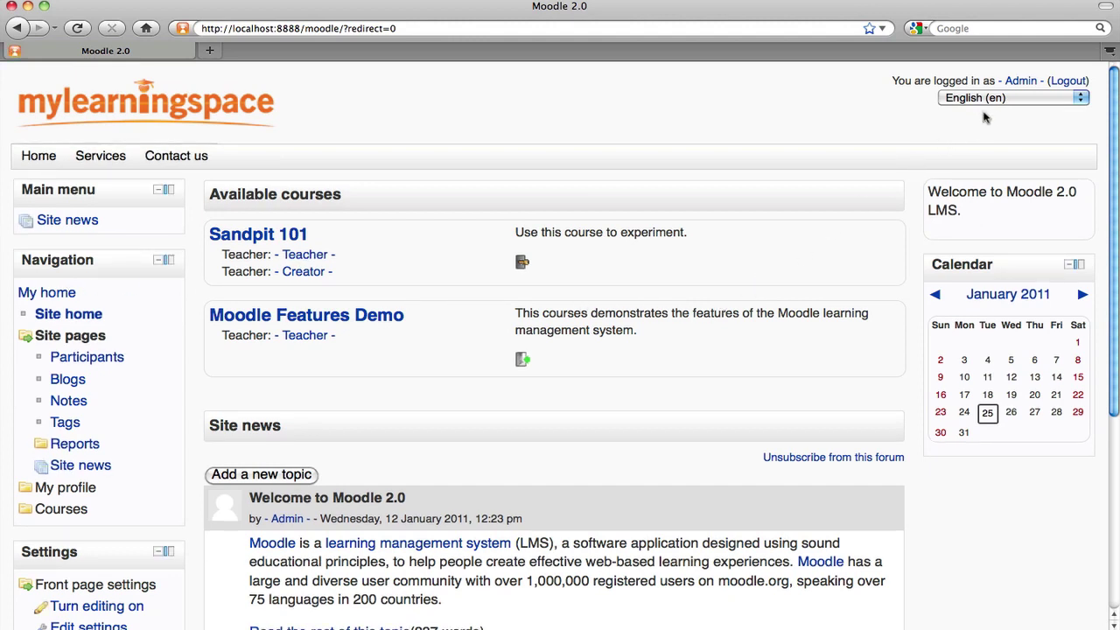
{"action": "left_click", "coordinate": [1008, 101]}
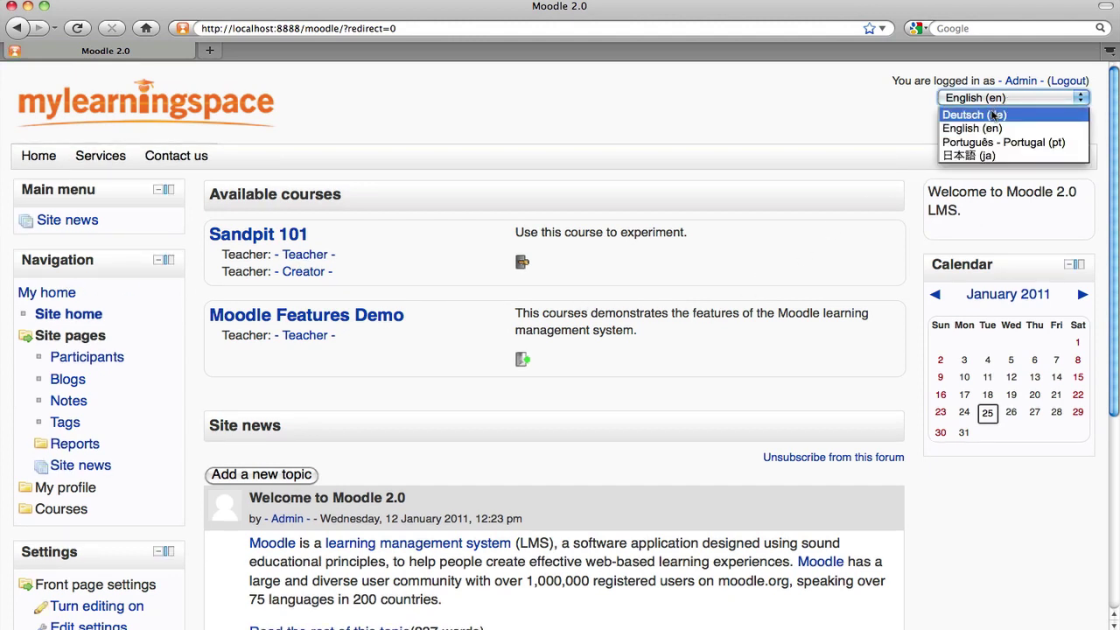
{"action": "left_click", "coordinate": [976, 115]}
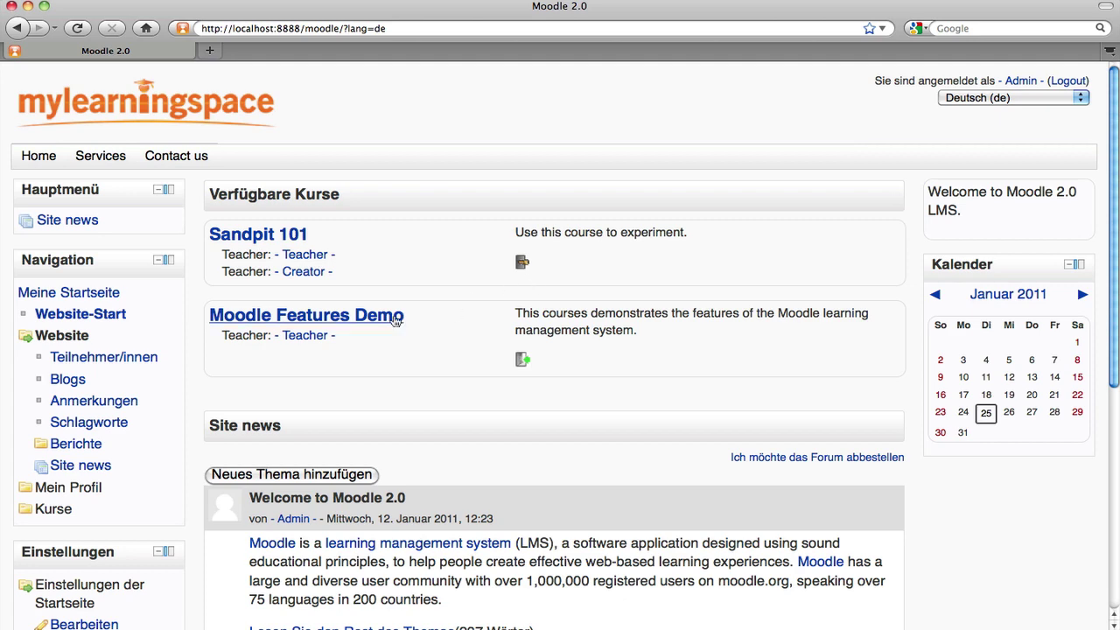
- Open the Moodle Features Demo course and switch the display language to Português - Portugal (pt)
{"action": "left_click", "coordinate": [385, 318]}
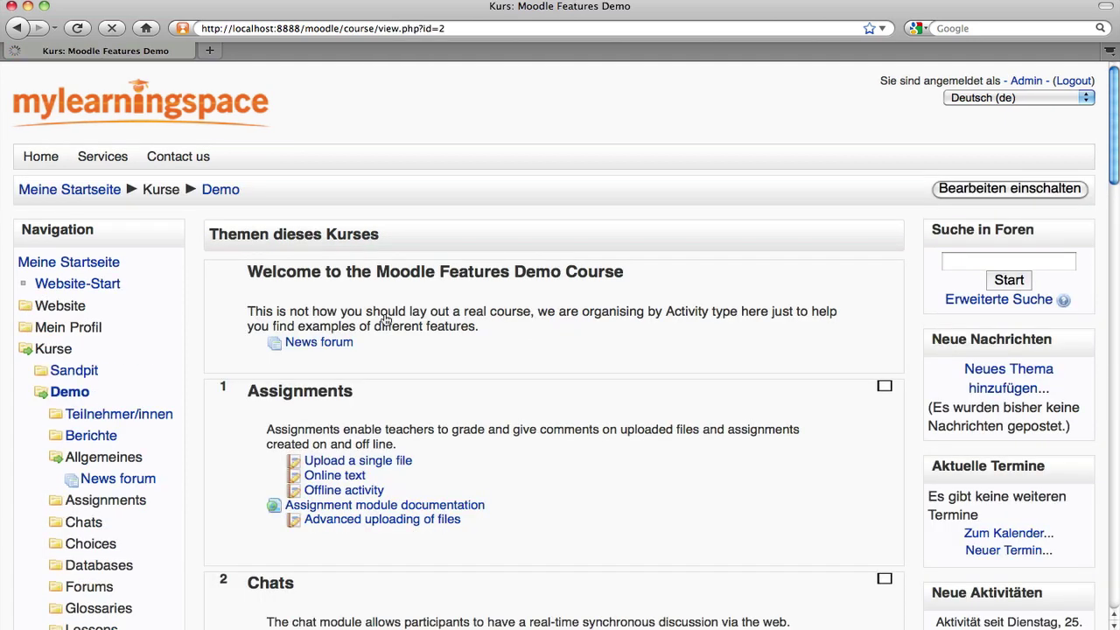
{"action": "left_click", "coordinate": [1032, 100]}
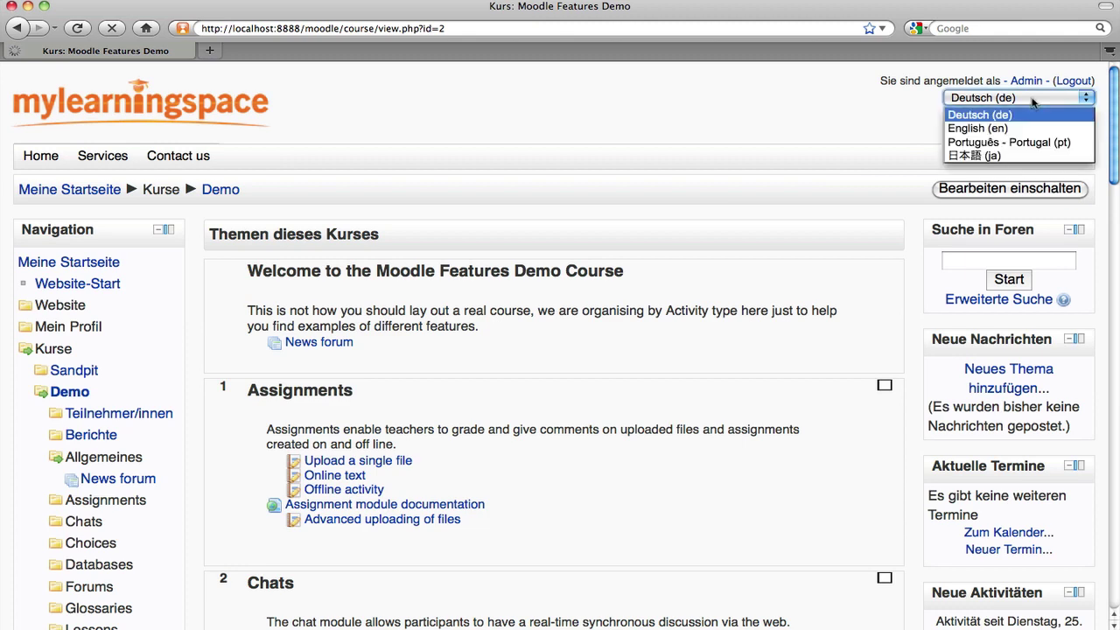
{"action": "key", "text": "Escape"}
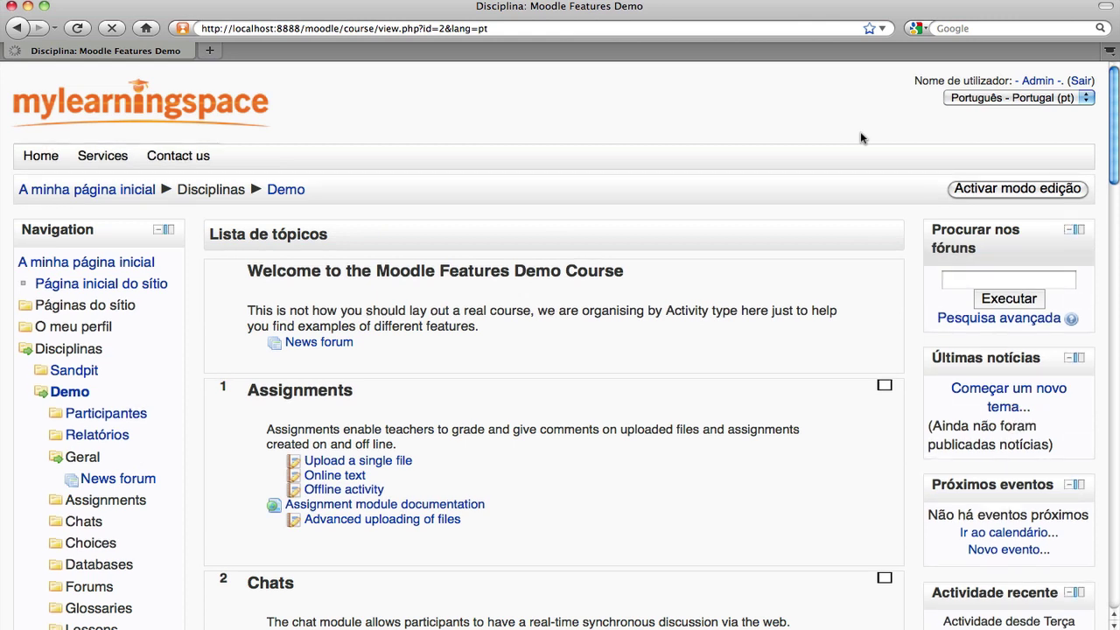
- Switch the course's display language to Japanese 日本語 (ja) and look over the translated course page
{"action": "left_click", "coordinate": [1002, 101]}
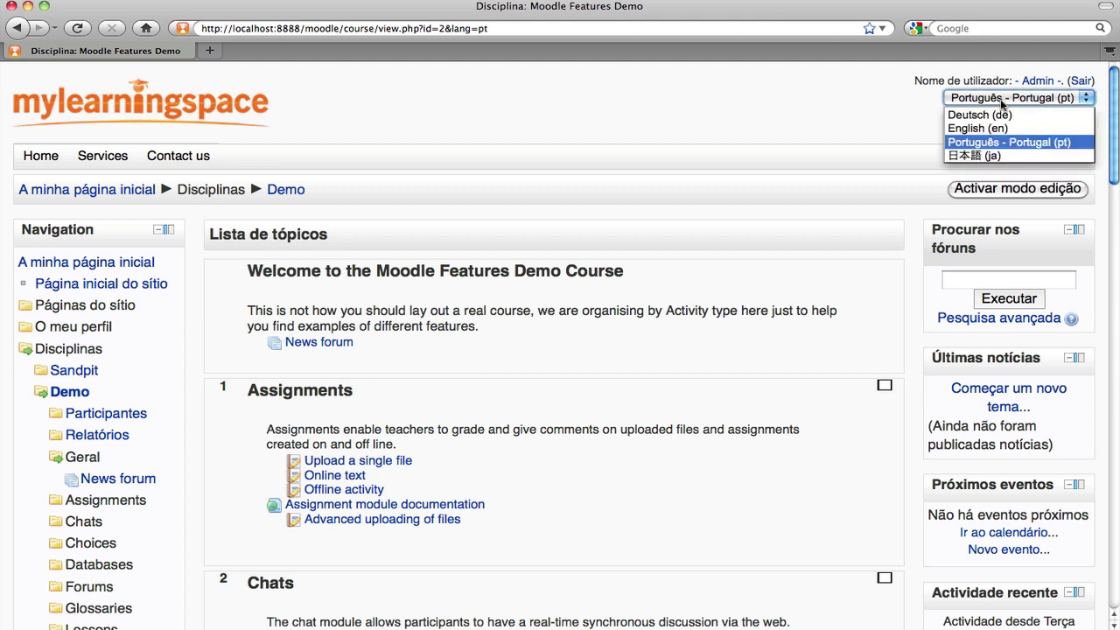
{"action": "left_click", "coordinate": [982, 156]}
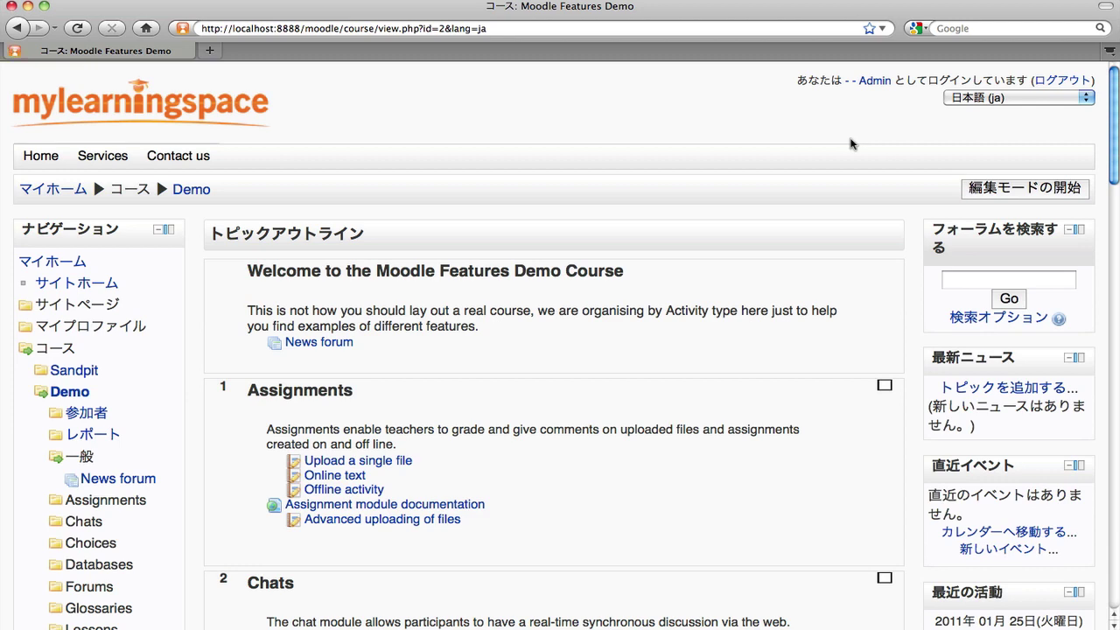
{"action": "scroll", "coordinate": [851, 144], "scroll_direction": "down", "scroll_amount": 5}
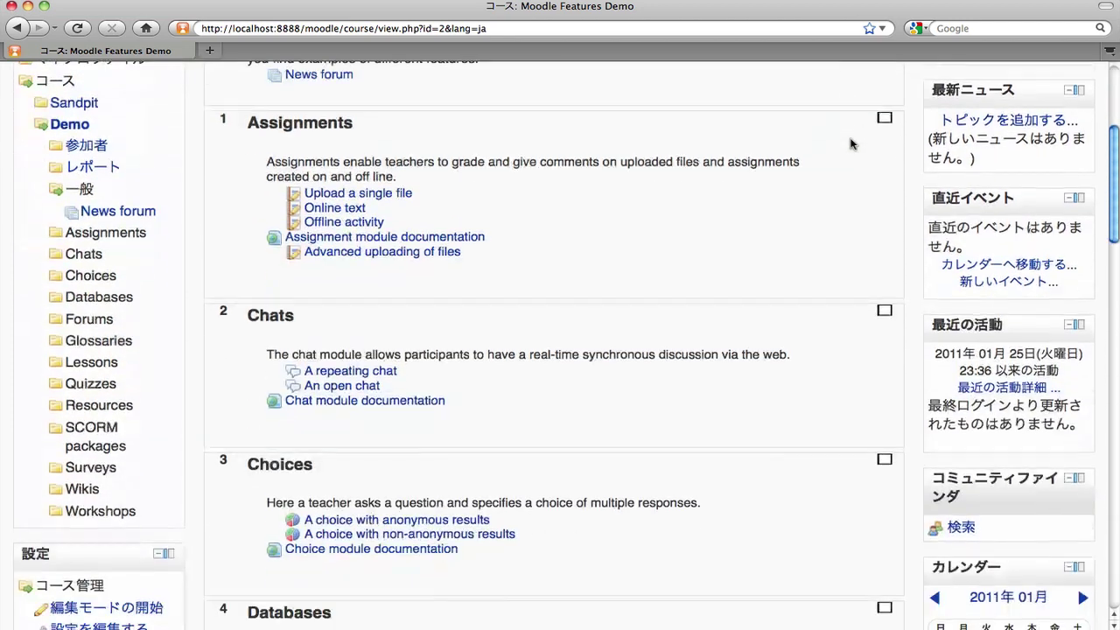
{"action": "scroll", "coordinate": [850, 143], "scroll_direction": "up", "scroll_amount": 5}
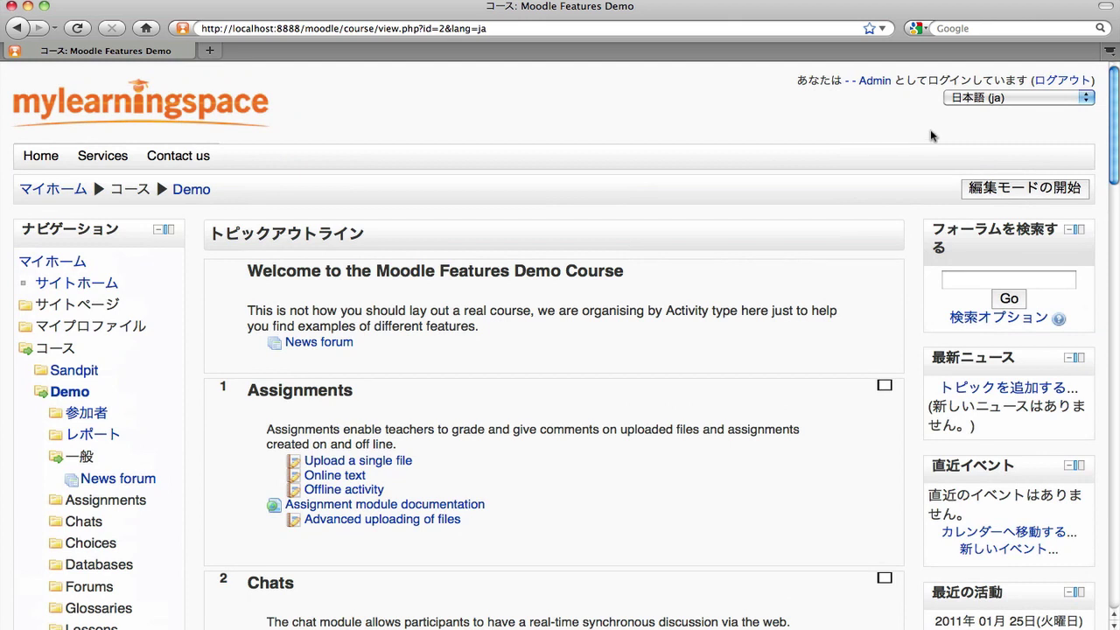
- Set the display language to English (en) and open the profile of the logged-in account
{"action": "left_click", "coordinate": [1015, 99]}
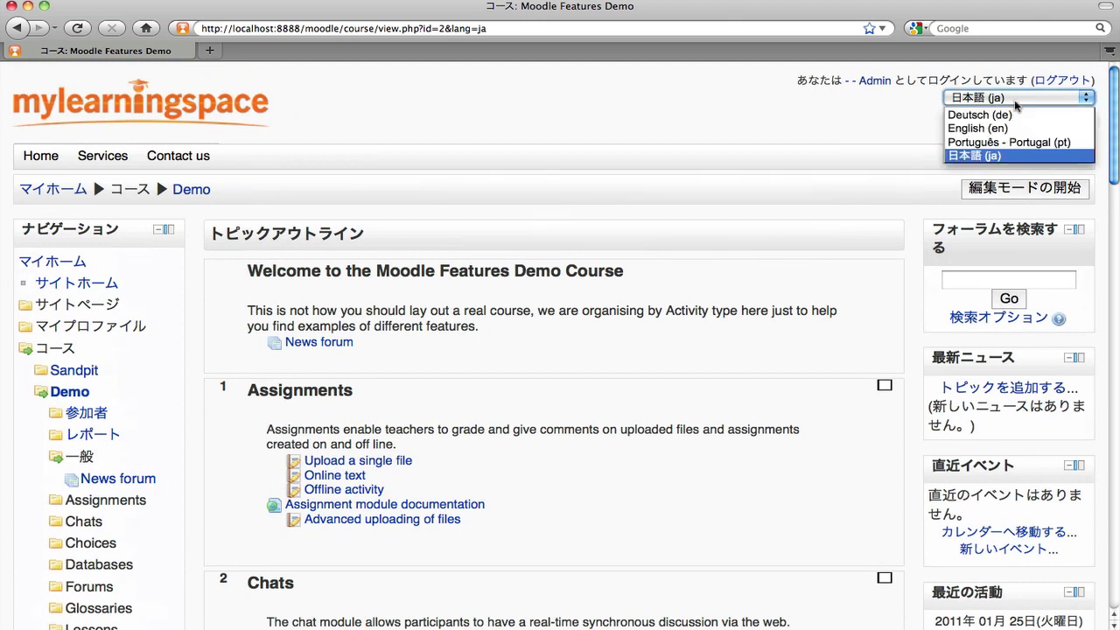
{"action": "left_click", "coordinate": [984, 131]}
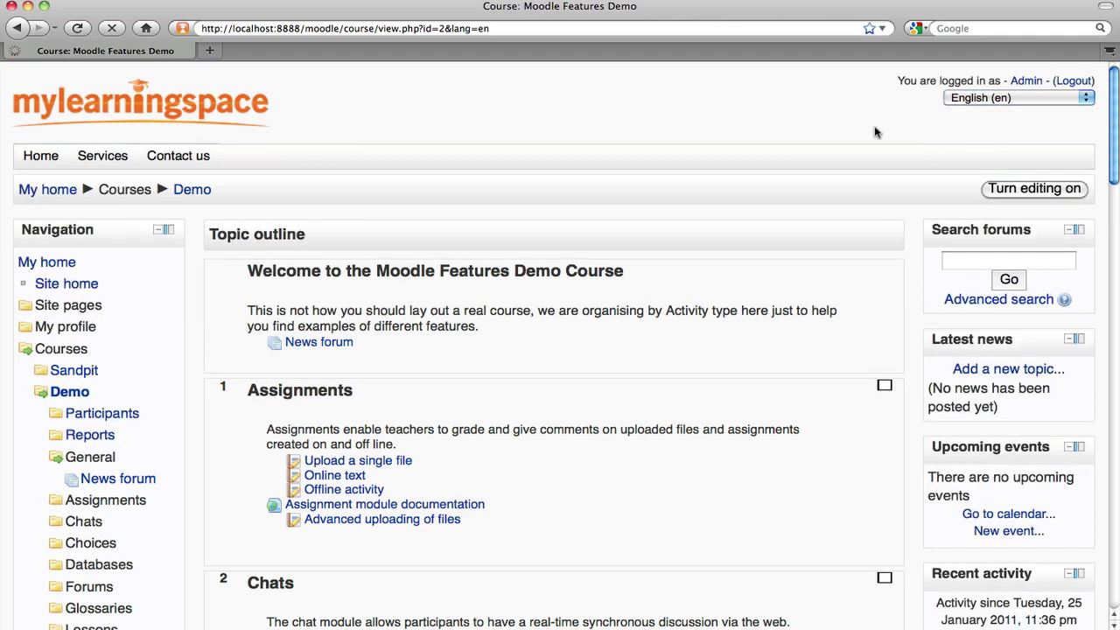
{"action": "left_click", "coordinate": [1025, 81]}
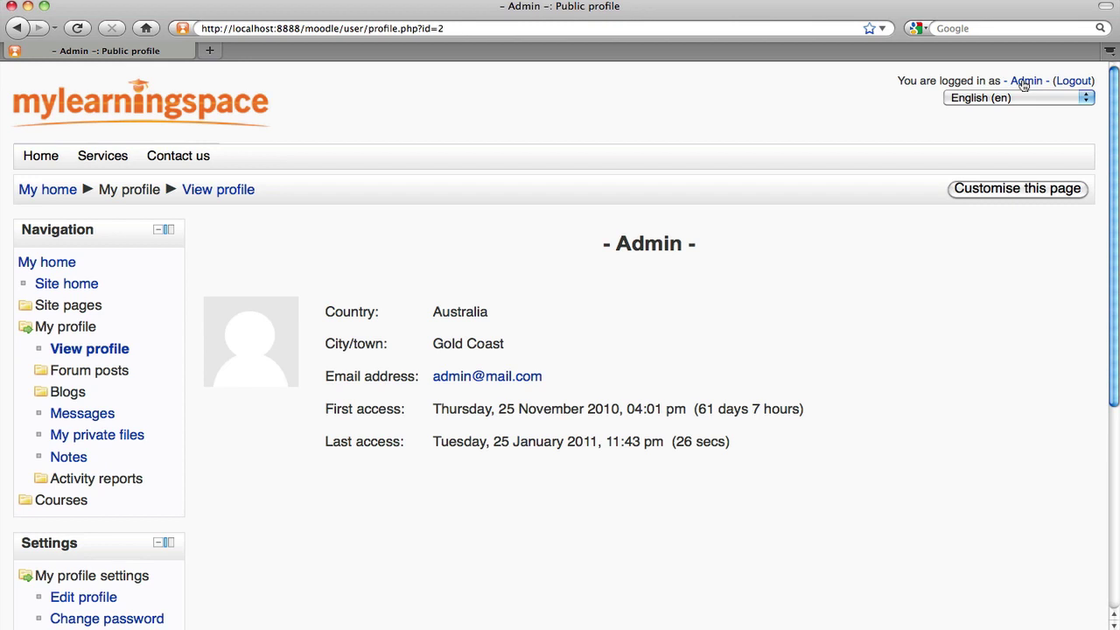
- Open the account's profile for editing and review the Preferred language options without changing the selection
{"action": "scroll", "coordinate": [317, 425], "scroll_direction": "down", "scroll_amount": 4}
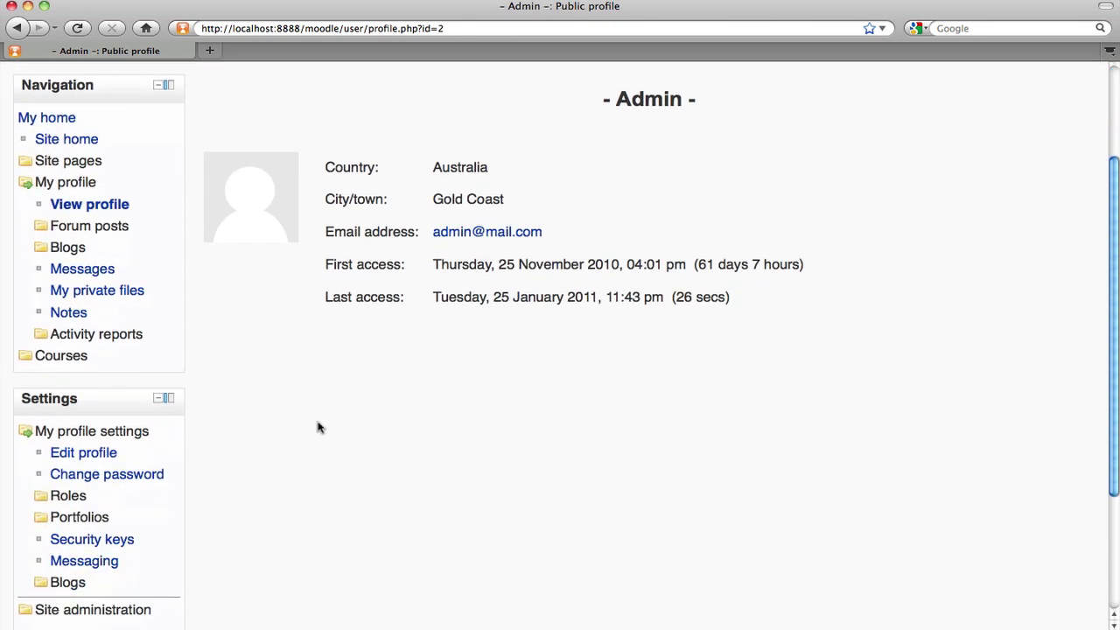
{"action": "scroll", "coordinate": [317, 426], "scroll_direction": "down", "scroll_amount": 3}
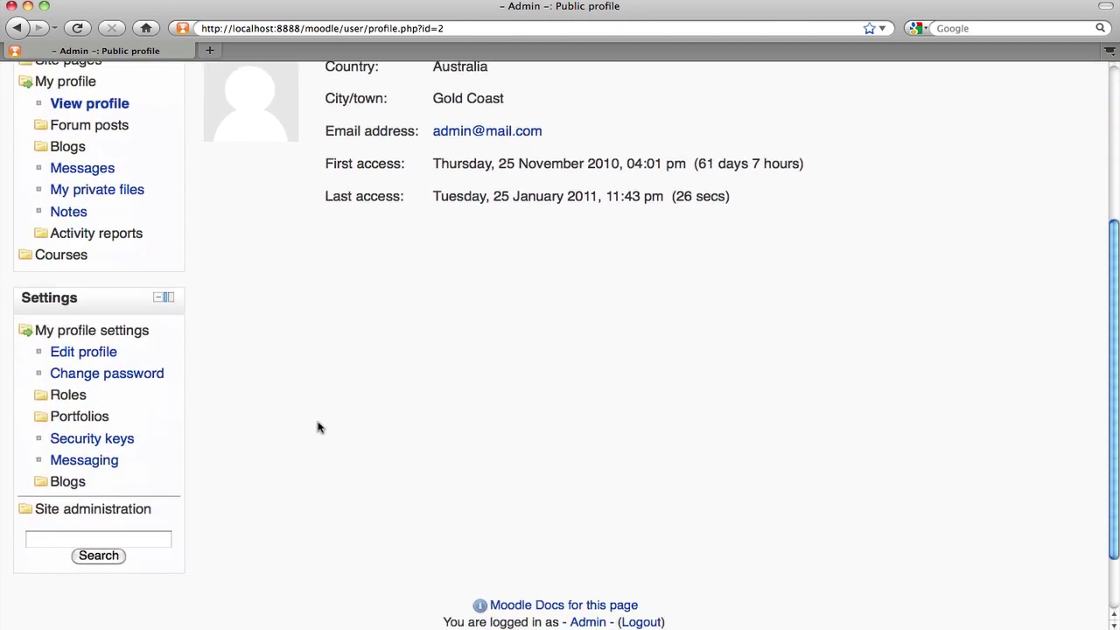
{"action": "left_click", "coordinate": [101, 359]}
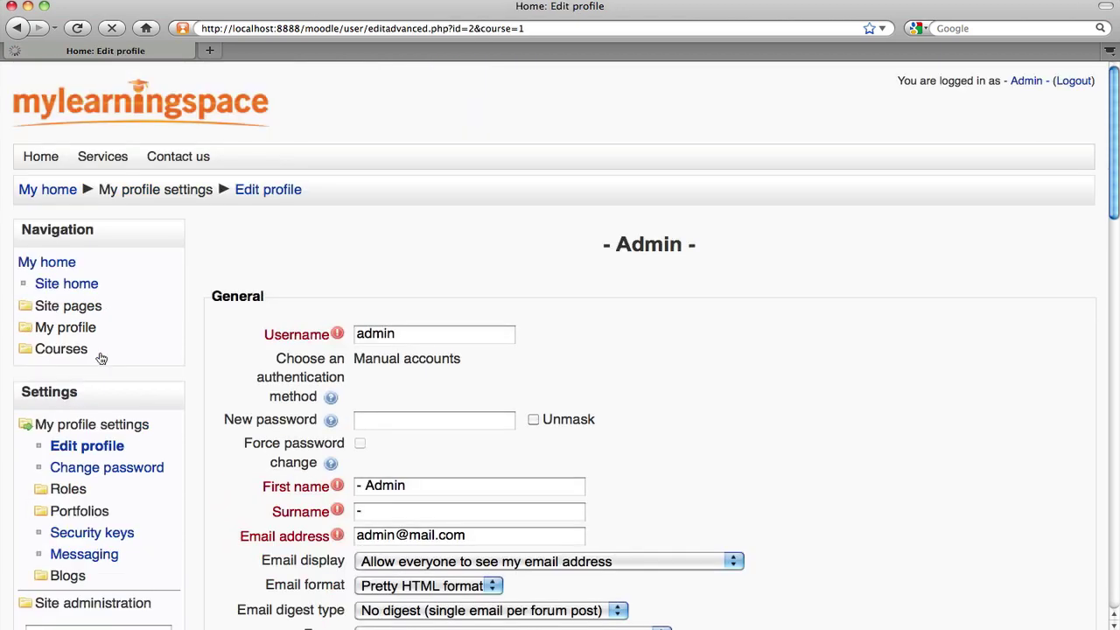
{"action": "scroll", "coordinate": [795, 379], "scroll_direction": "down", "scroll_amount": 5}
{"action": "scroll", "coordinate": [796, 380], "scroll_direction": "down", "scroll_amount": 5}
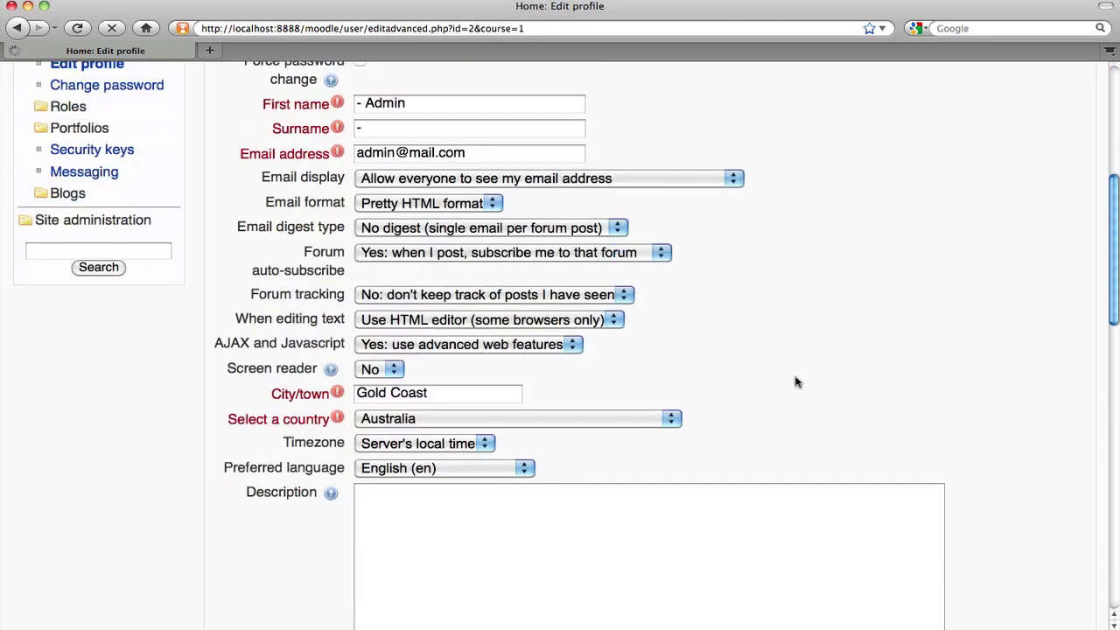
{"action": "left_click", "coordinate": [486, 379]}
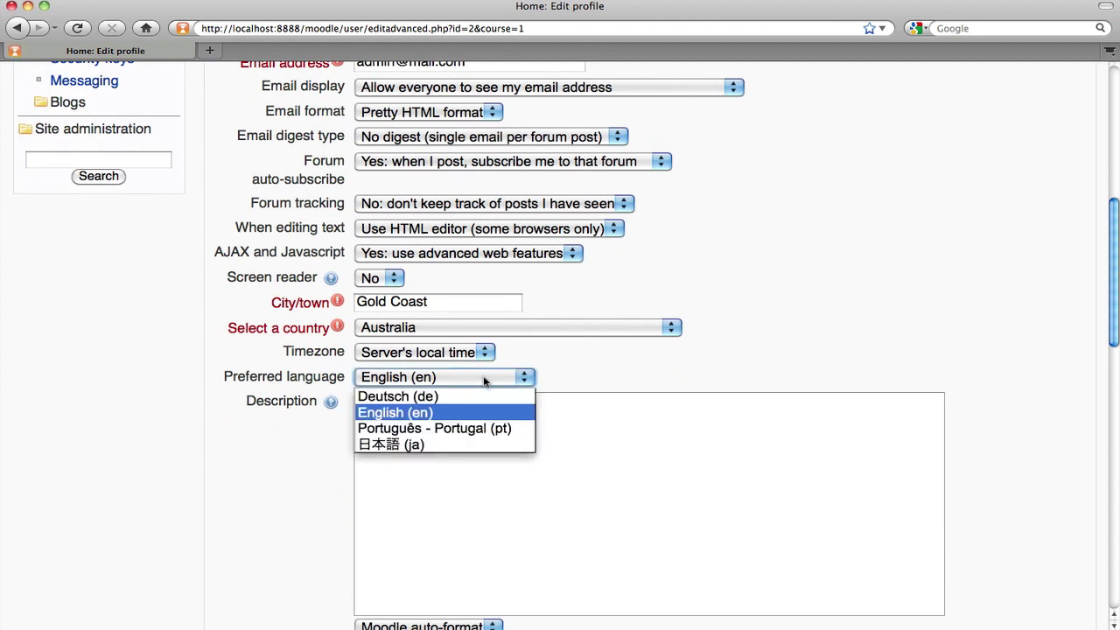
{"action": "left_click", "coordinate": [647, 372]}
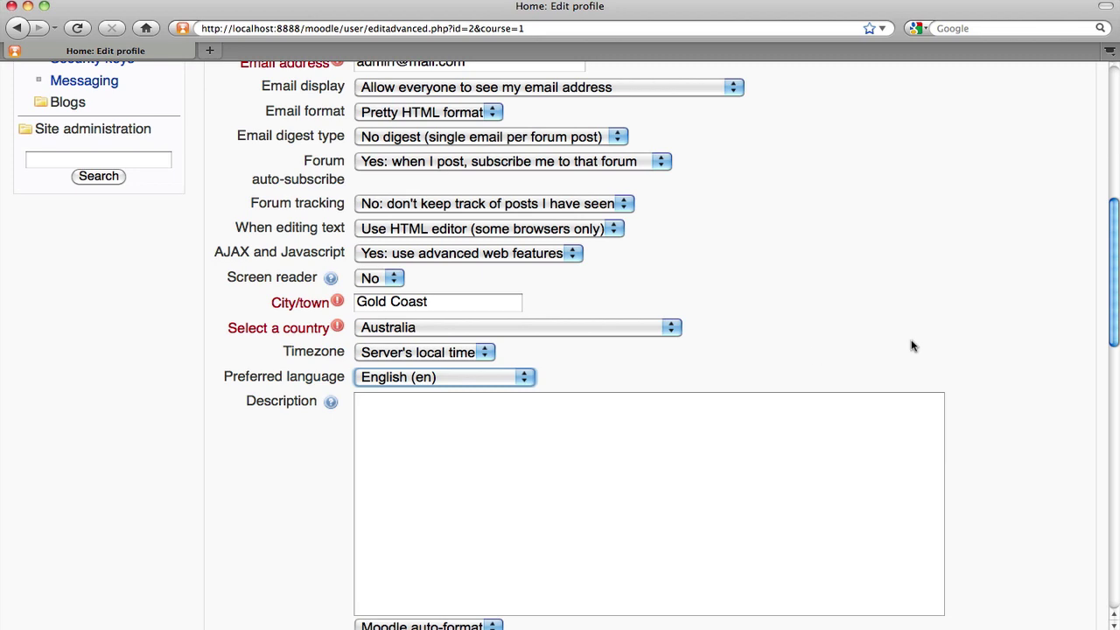
- Open the Sandpit course and bring up its course settings for editing
{"action": "scroll", "coordinate": [912, 347], "scroll_direction": "up", "scroll_amount": 10}
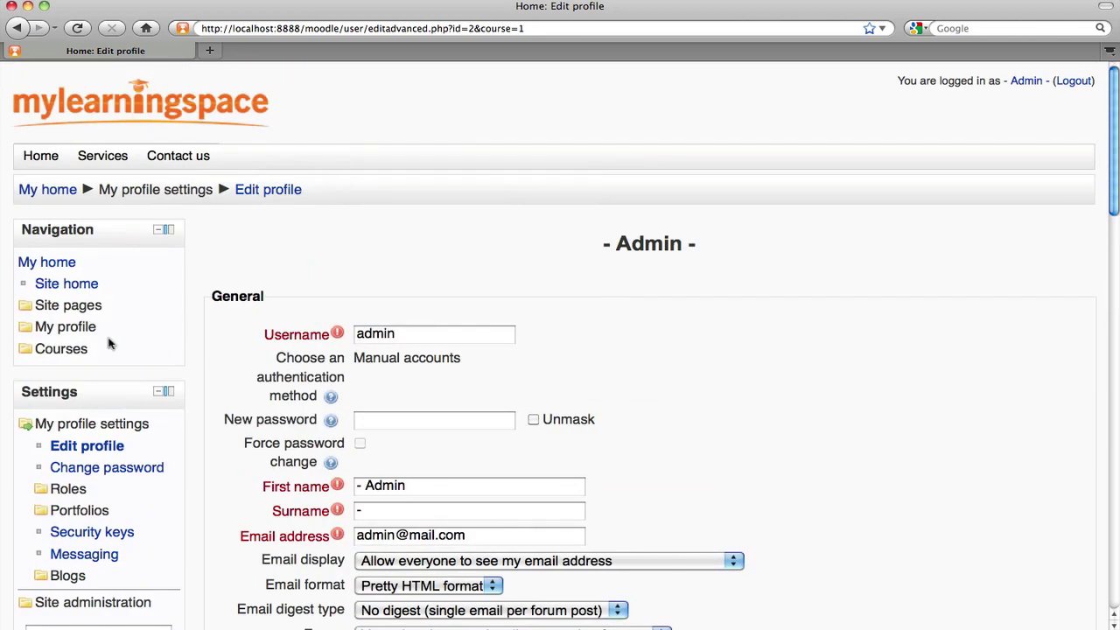
{"action": "left_click", "coordinate": [70, 348]}
{"action": "left_click", "coordinate": [84, 374]}
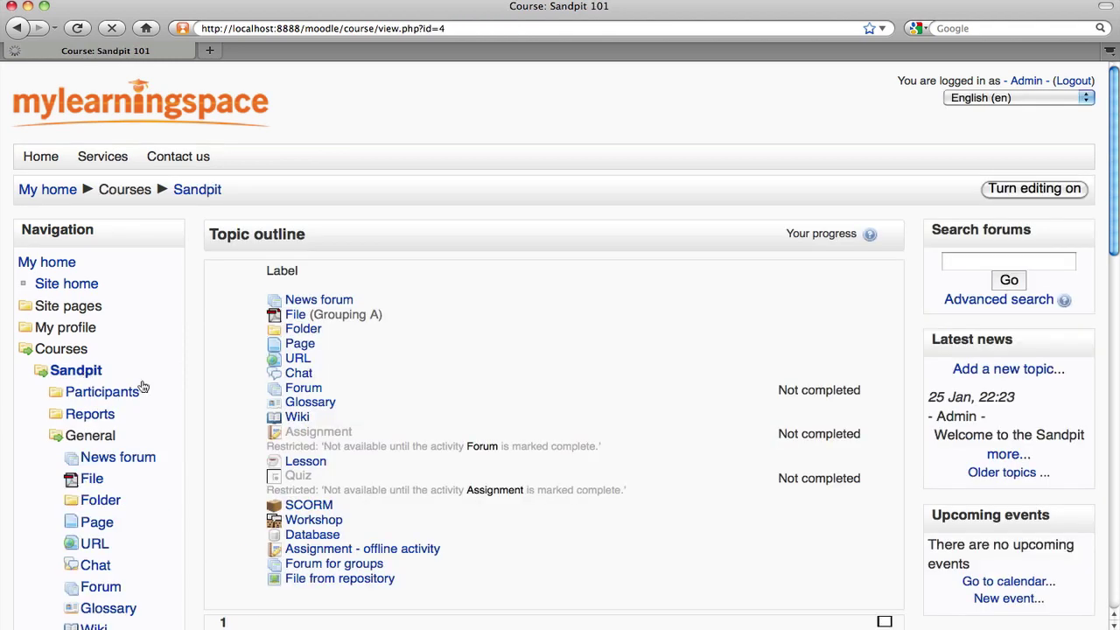
{"action": "scroll", "coordinate": [145, 387], "scroll_direction": "down", "scroll_amount": 5}
{"action": "scroll", "coordinate": [144, 387], "scroll_direction": "down", "scroll_amount": 6}
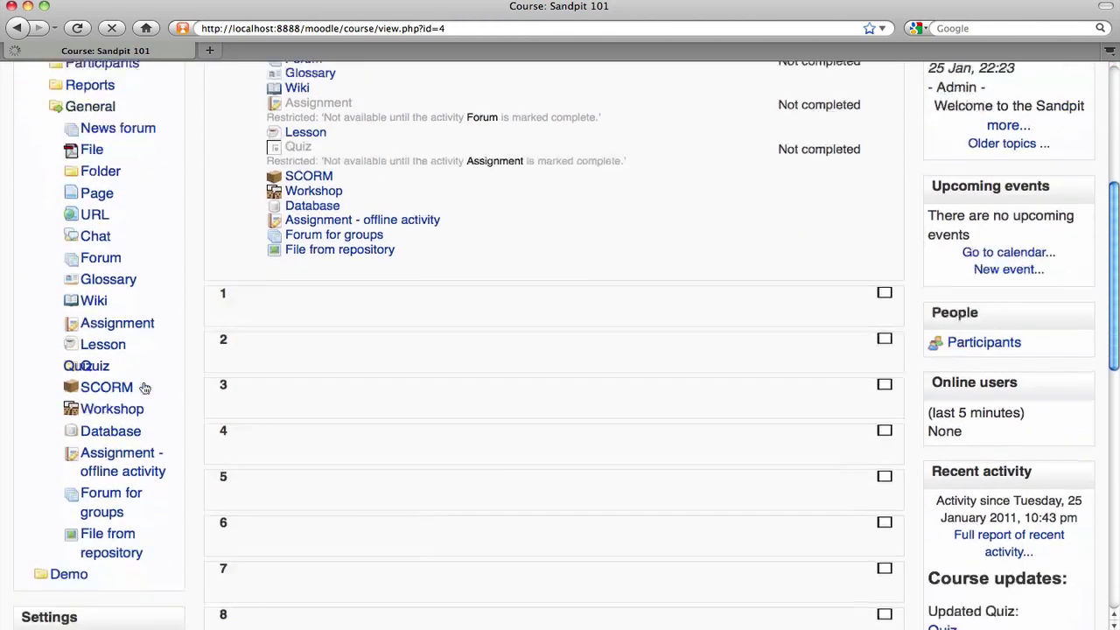
{"action": "scroll", "coordinate": [145, 387], "scroll_direction": "down", "scroll_amount": 3}
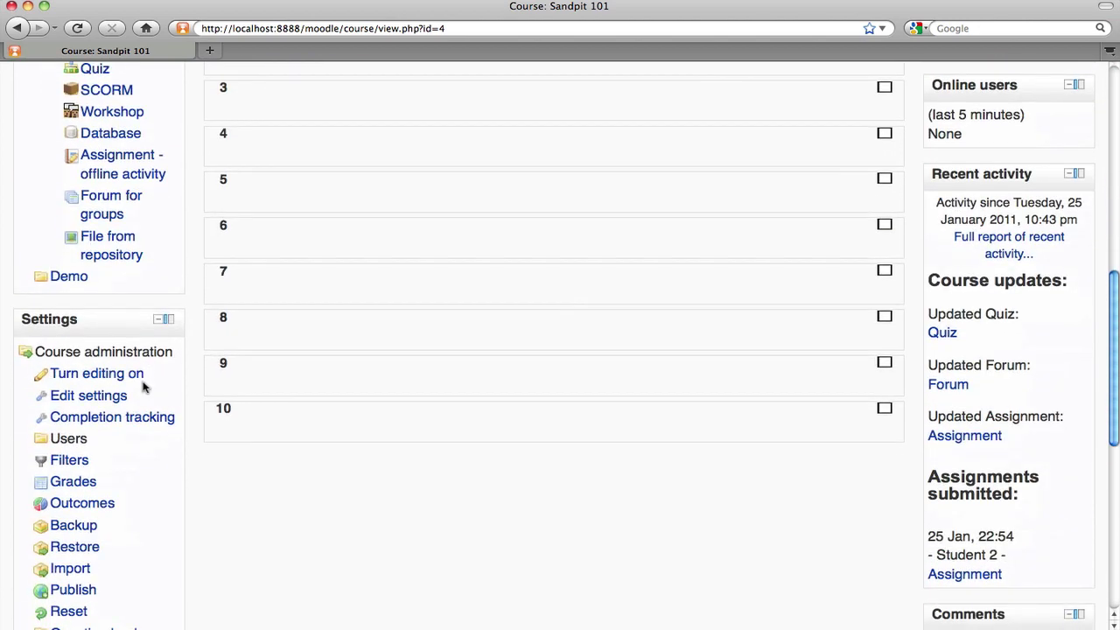
{"action": "left_click", "coordinate": [98, 400]}
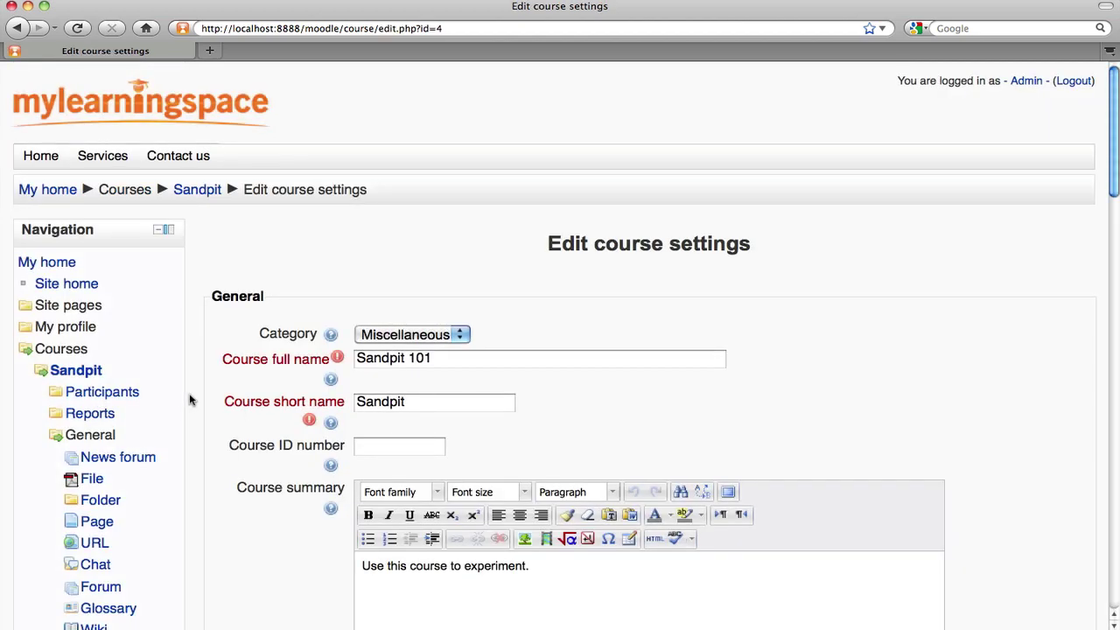
- Set the Sandpit course's Force language option to 日本語 (ja) in the course settings
{"action": "scroll", "coordinate": [190, 400], "scroll_direction": "down", "scroll_amount": 2}
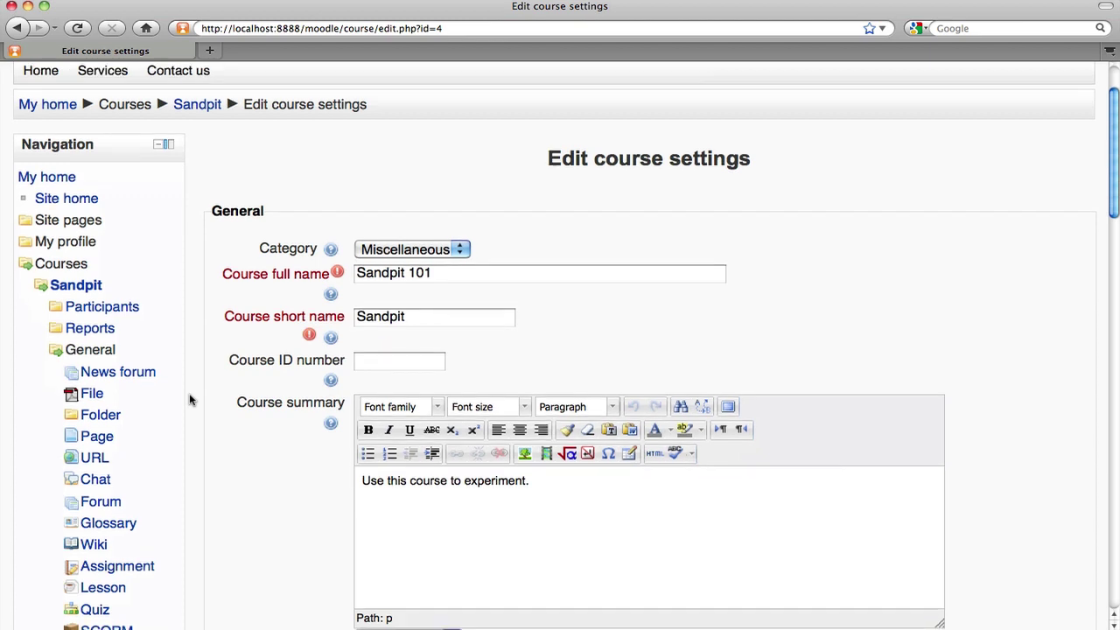
{"action": "scroll", "coordinate": [190, 399], "scroll_direction": "down", "scroll_amount": 8}
{"action": "scroll", "coordinate": [189, 400], "scroll_direction": "down", "scroll_amount": 12}
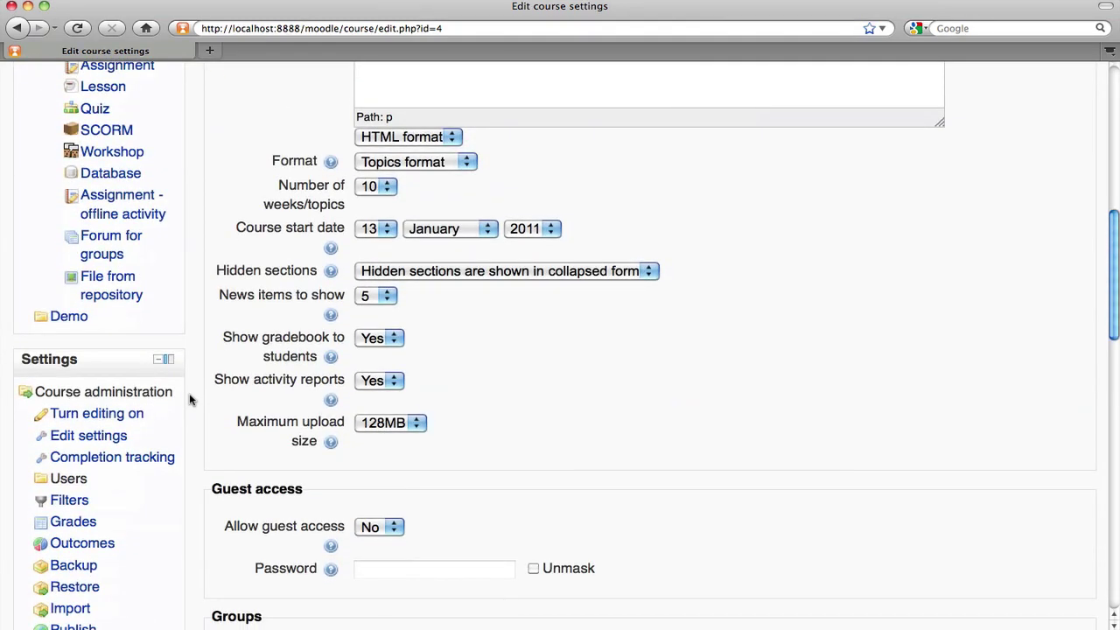
{"action": "scroll", "coordinate": [190, 400], "scroll_direction": "down", "scroll_amount": 2}
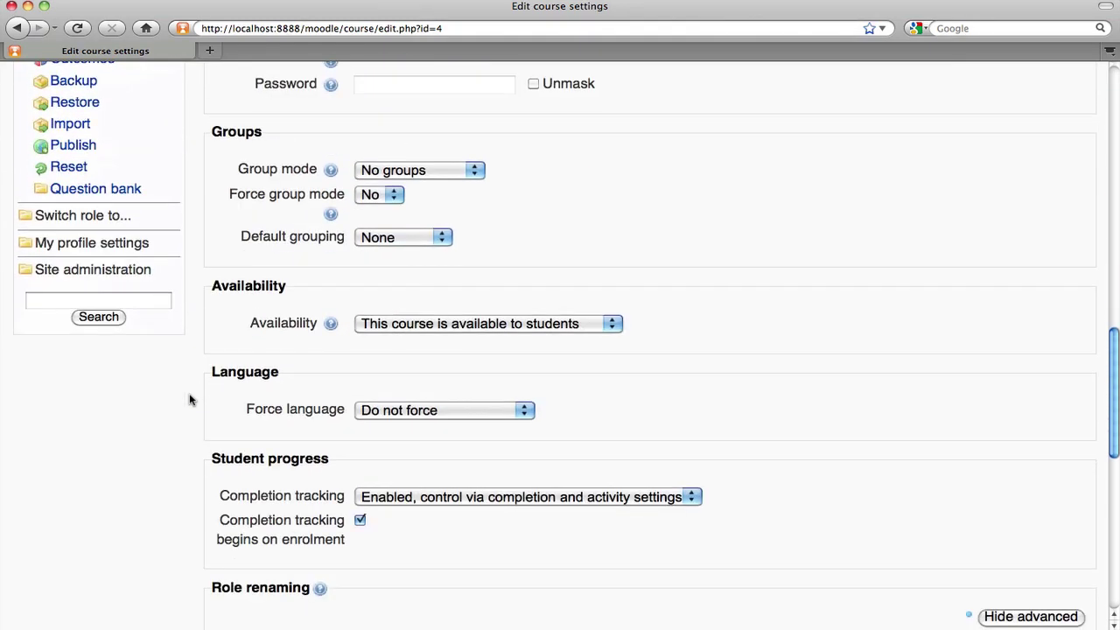
{"action": "left_click", "coordinate": [381, 417]}
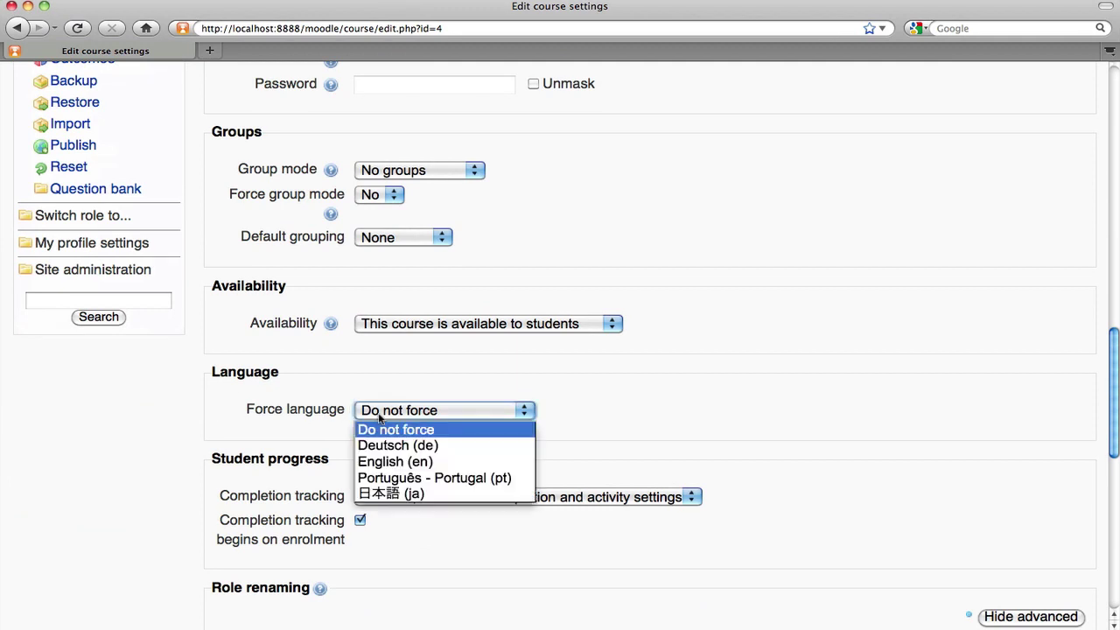
{"action": "left_click", "coordinate": [419, 495]}
{"action": "scroll", "coordinate": [773, 454], "scroll_direction": "down", "scroll_amount": 10}
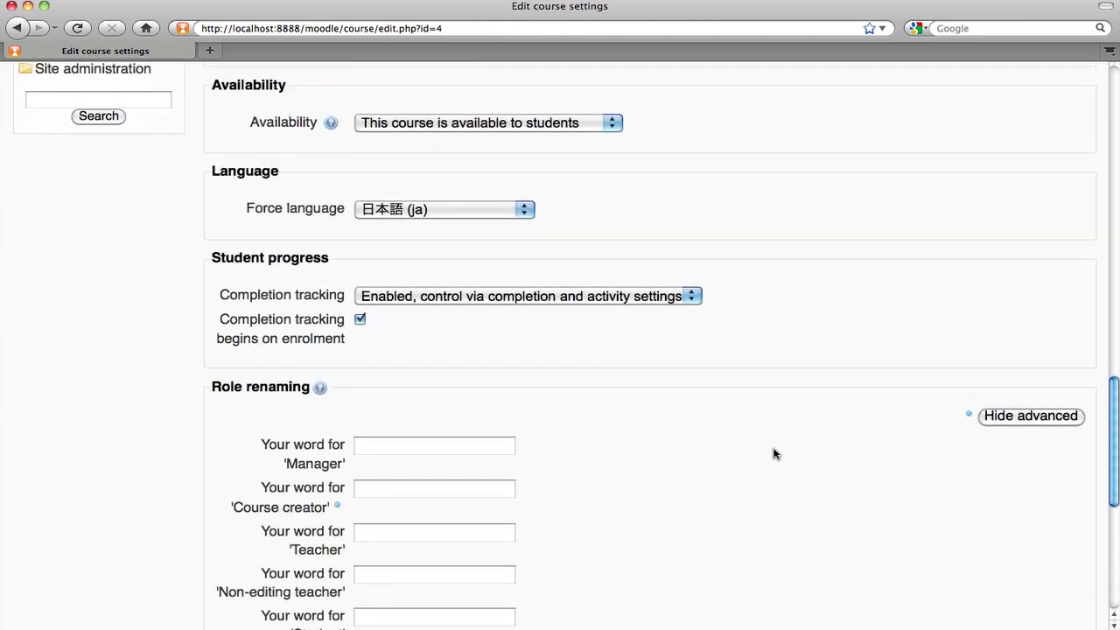
{"action": "scroll", "coordinate": [773, 453], "scroll_direction": "down", "scroll_amount": 2}
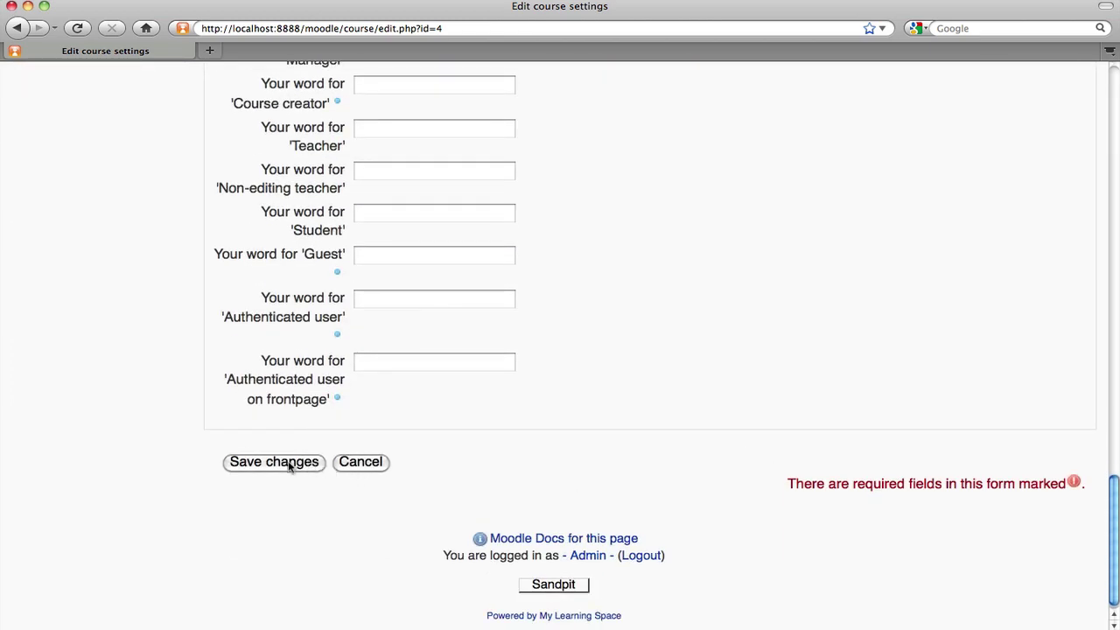